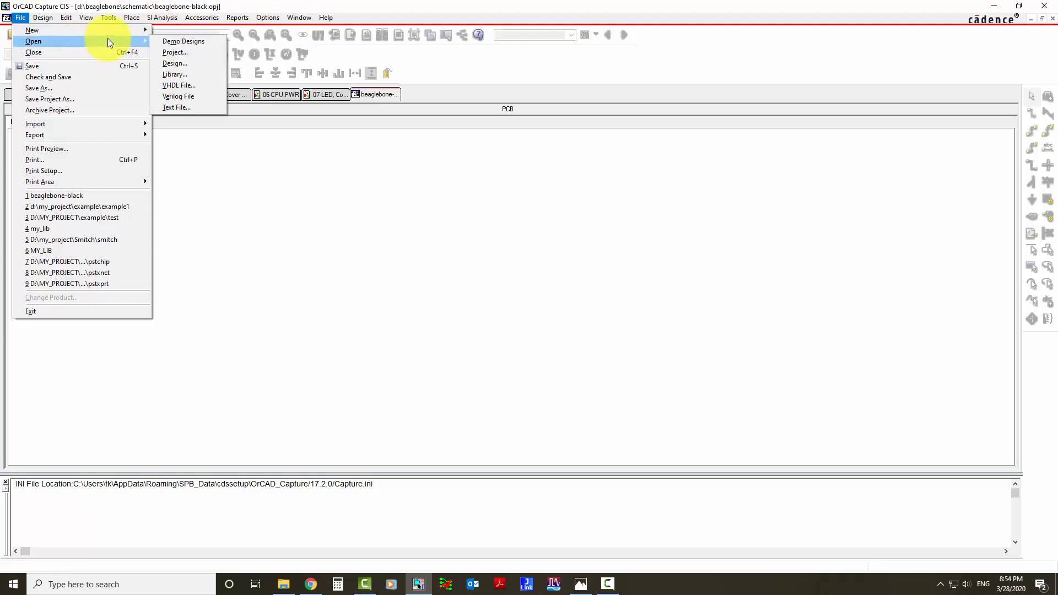
Dock the beaglebone-black project window to the left side of the workspace.
left_click(305, 220)
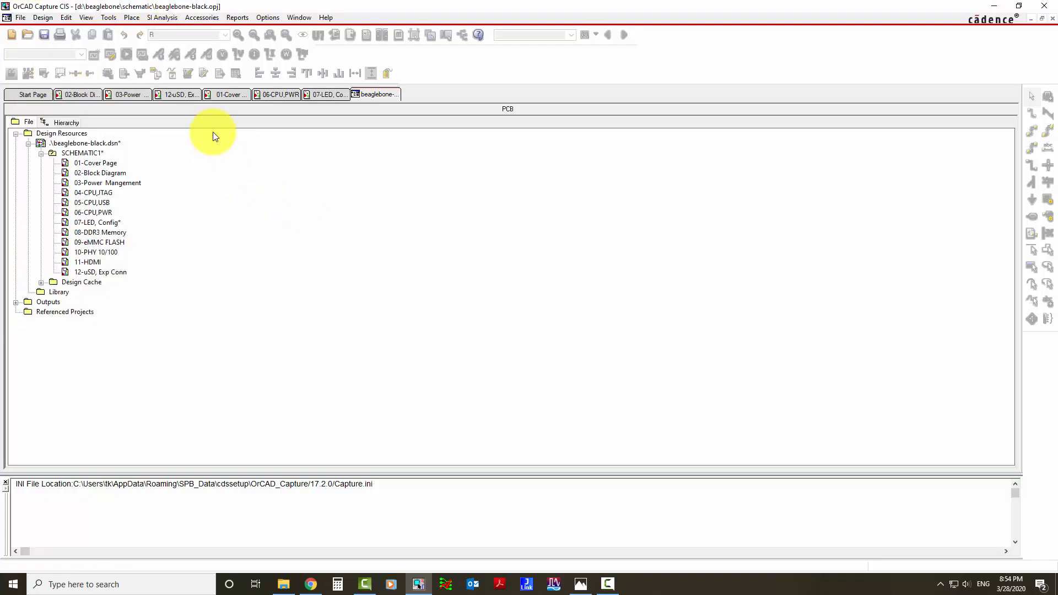
right_click(369, 93)
mouse_move(395, 99)
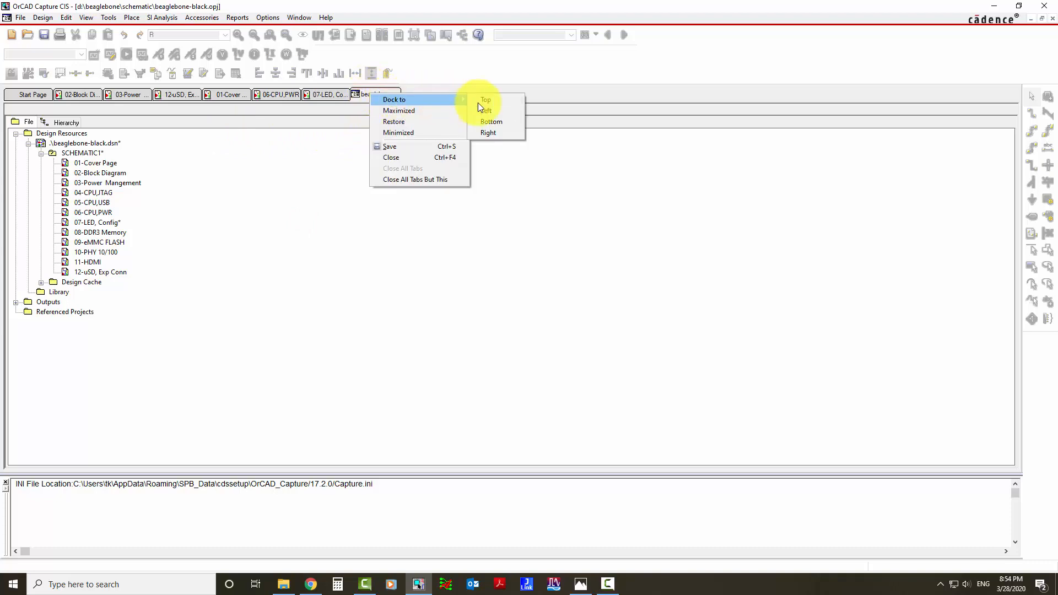
left_click(492, 108)
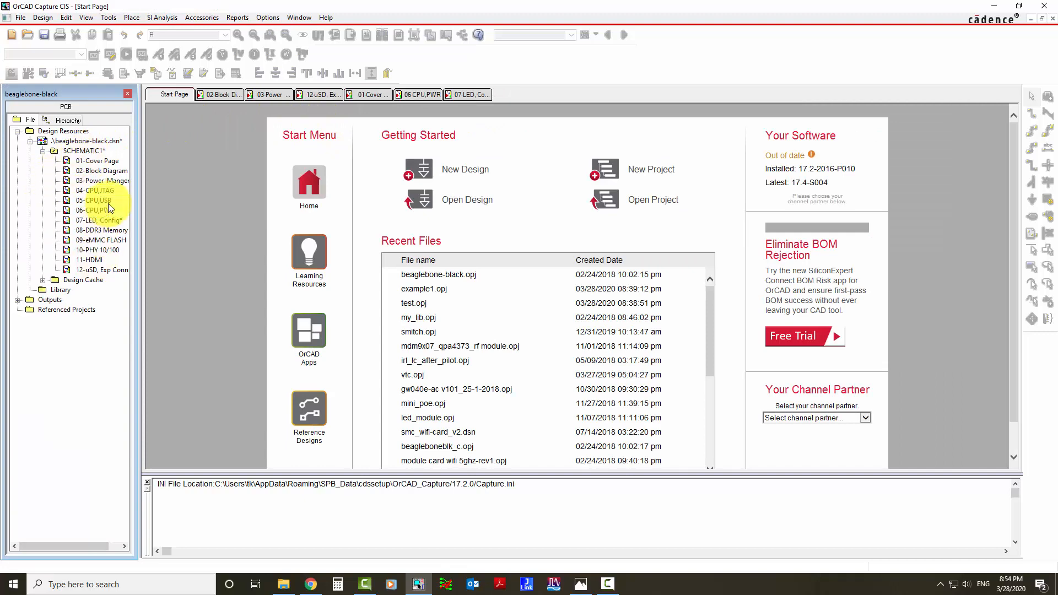
Bring up the 07-LED, Config schematic page and widen the docked project tree slightly.
left_click(470, 95)
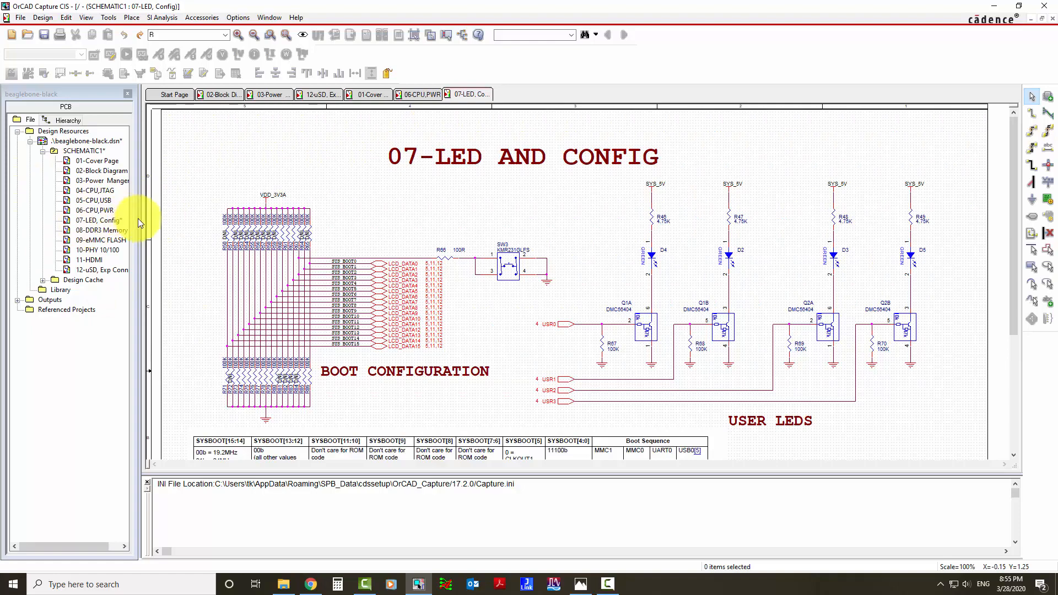
left_click_drag(140, 220, 153, 220)
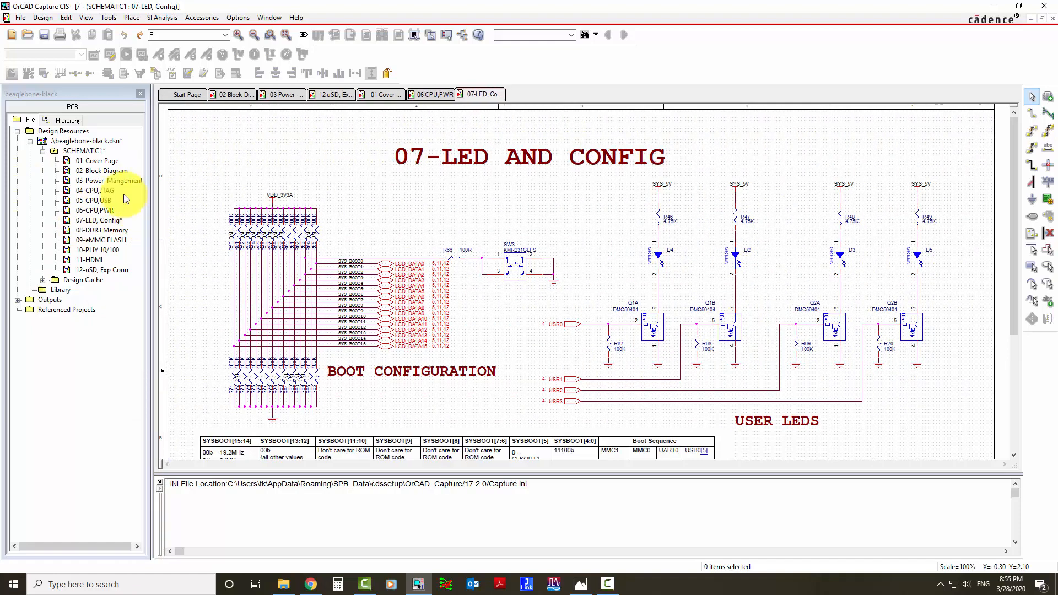
Place a Res part from the MY_LIB library in the empty area between SW3 and R47.
left_click(497, 210)
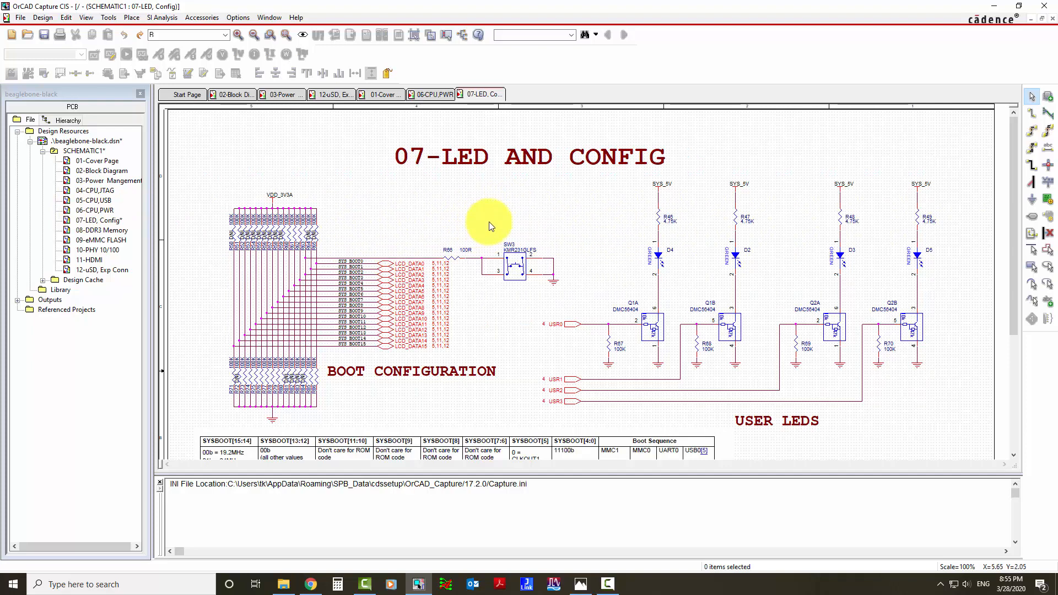
key("i")
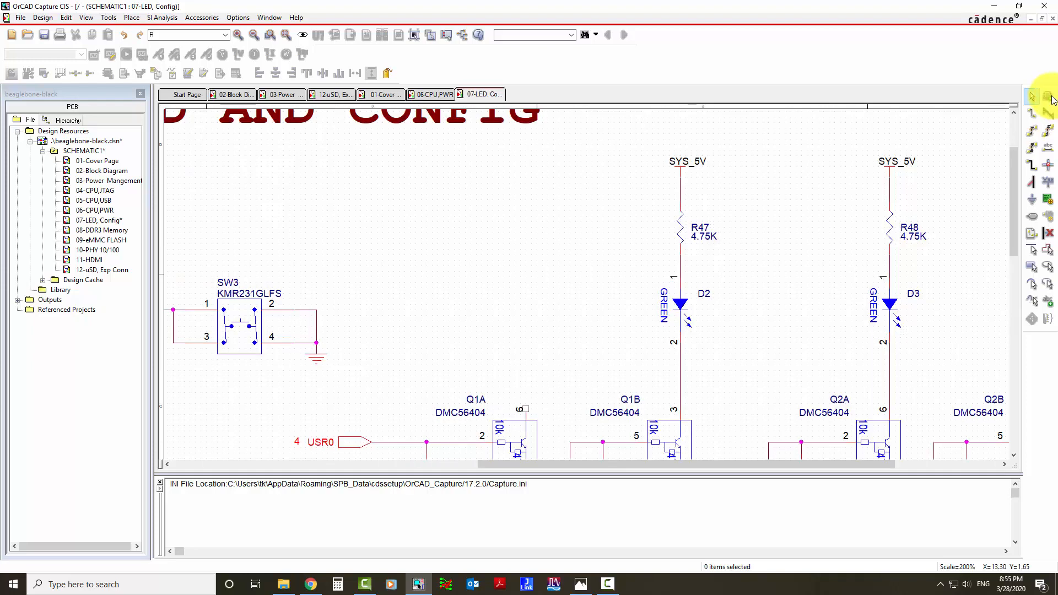
left_click(1048, 99)
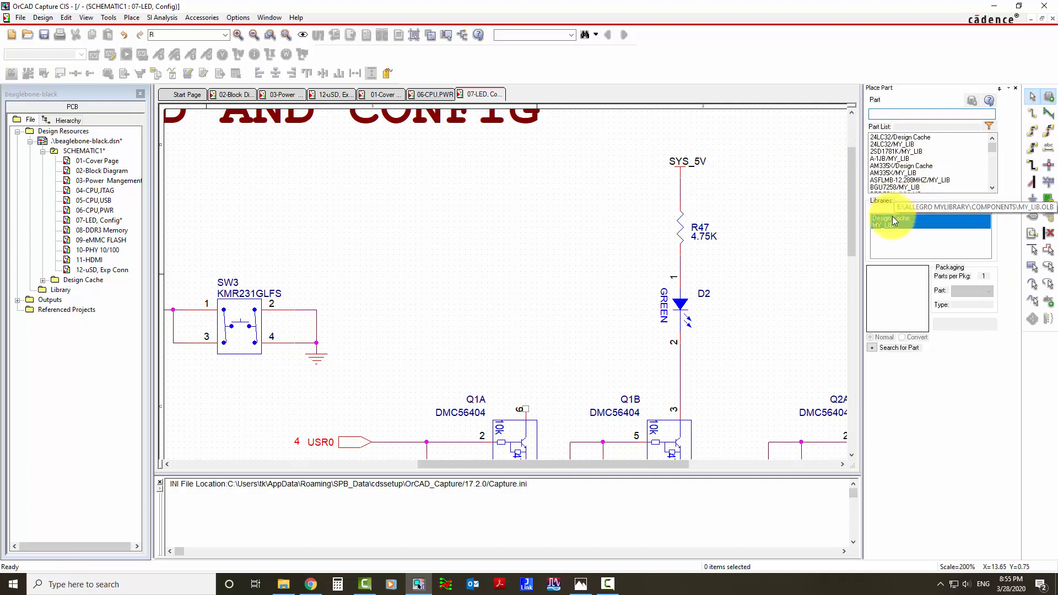
left_click(936, 225)
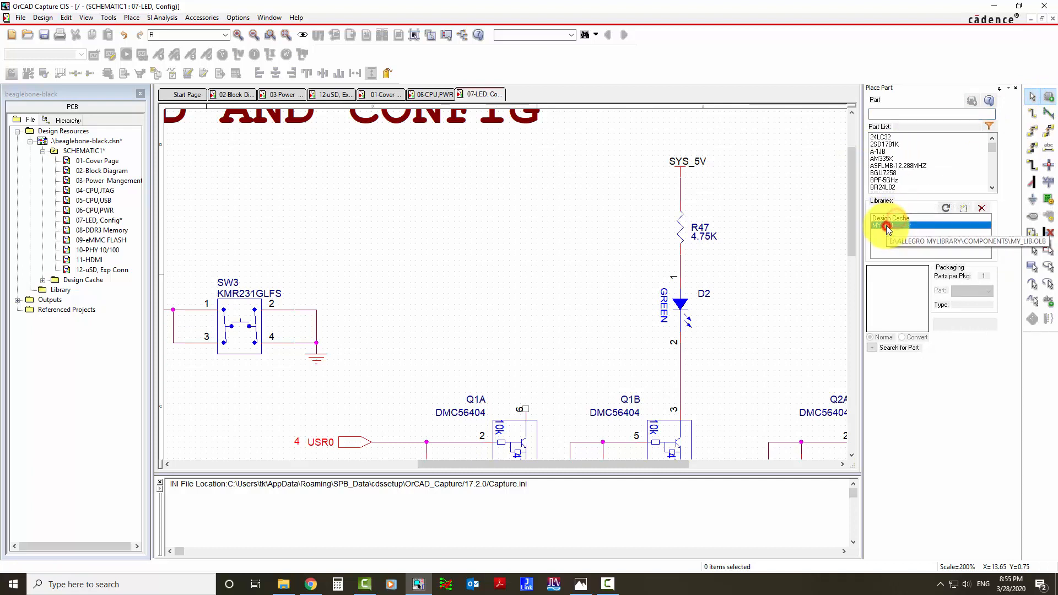
left_click(898, 115)
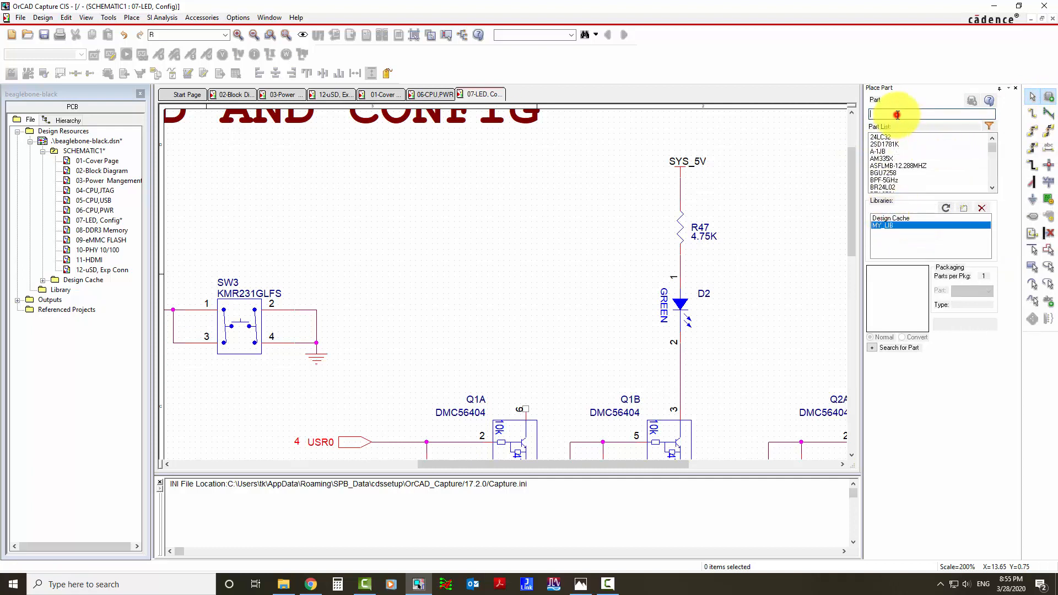
type("re")
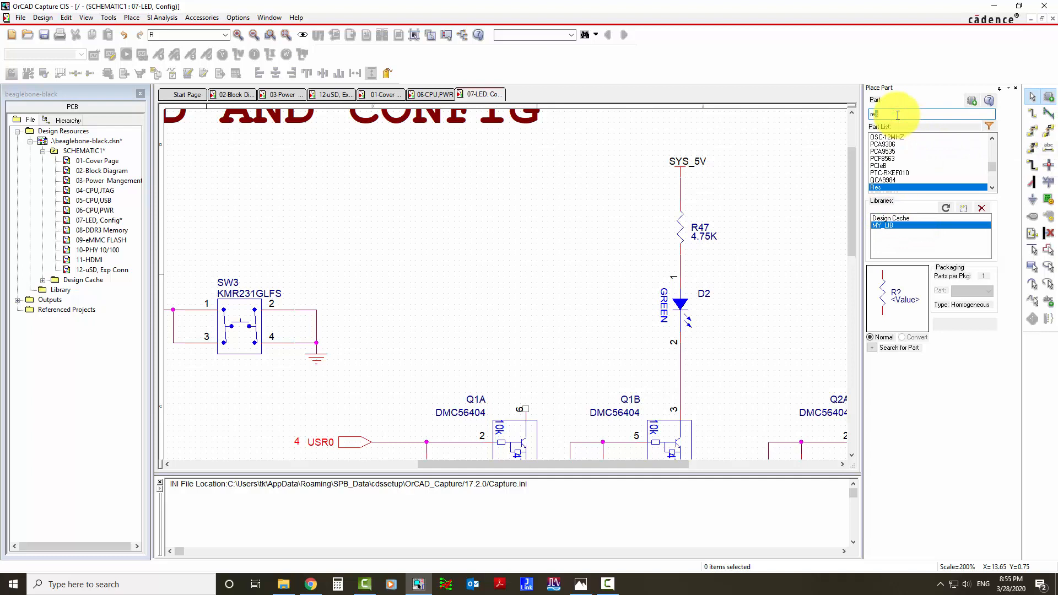
double_click(875, 187)
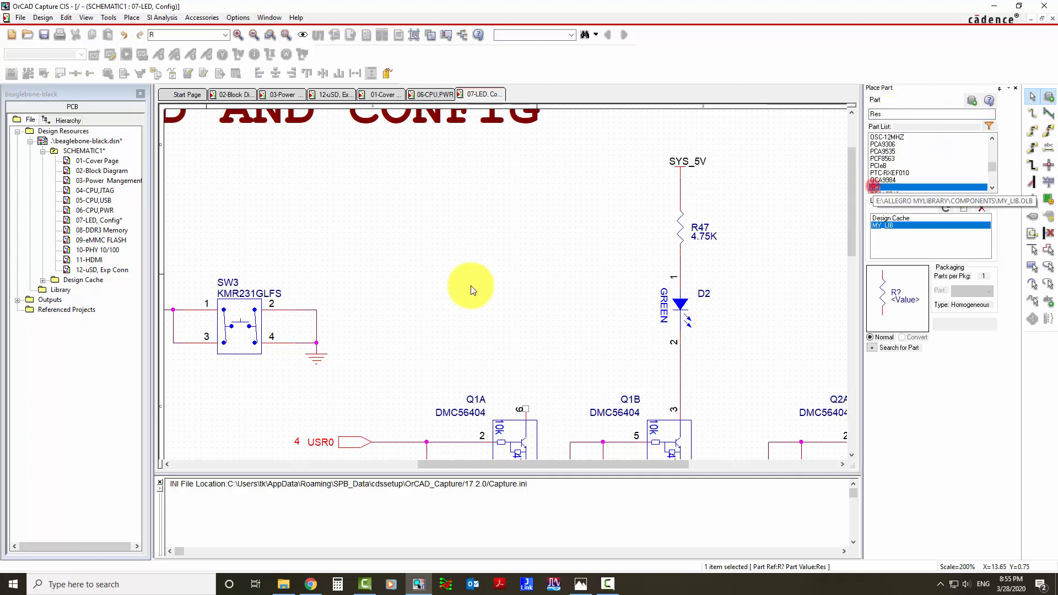
left_click(502, 194)
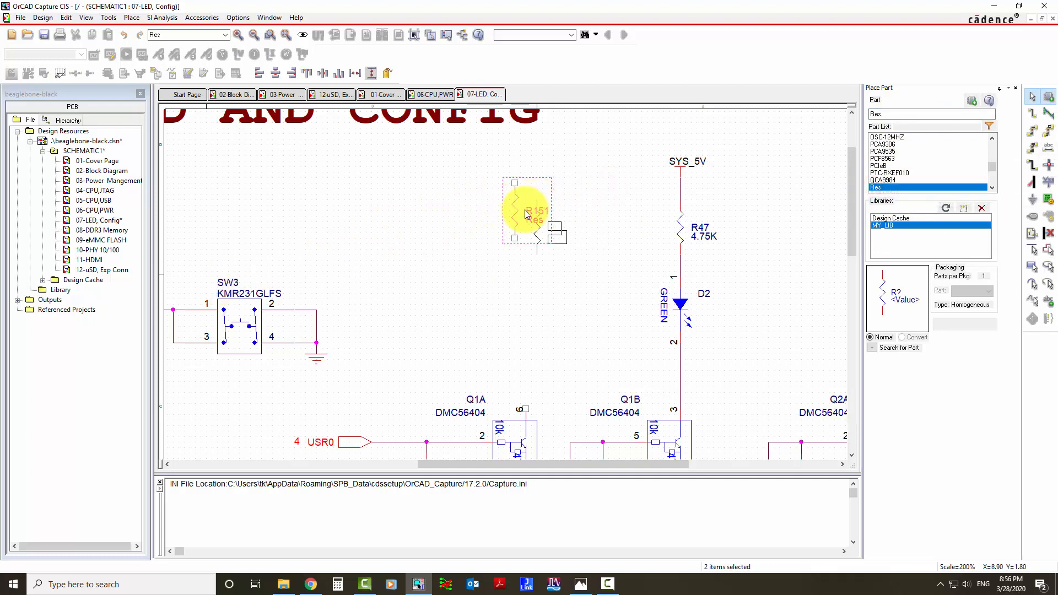
Place an LED from MY_LIB directly below the new resistor, rotated so that the diode points down.
double_click(888, 114)
key("BackSpace")
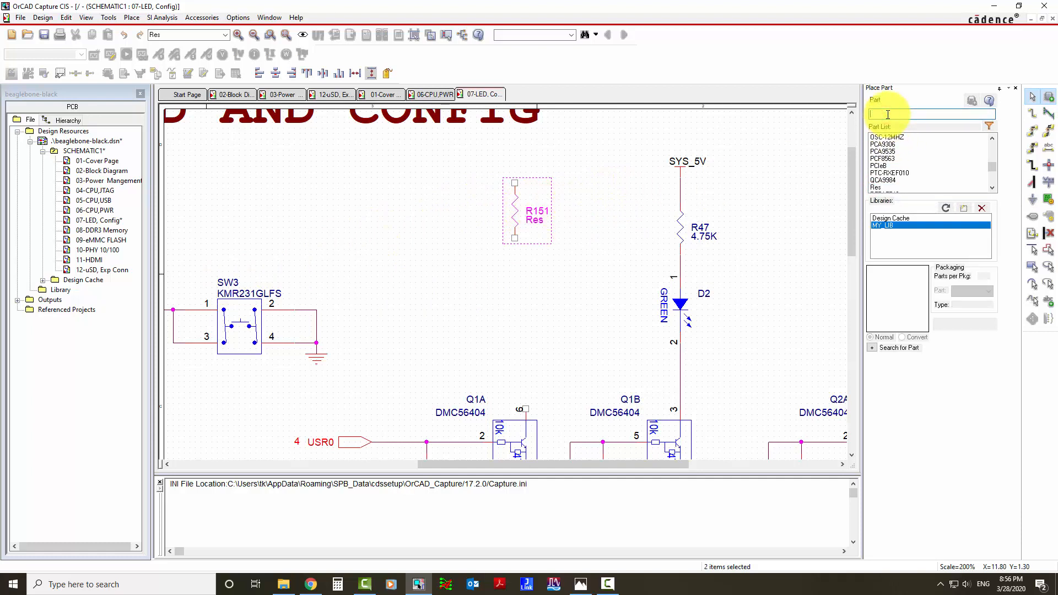
type("LED")
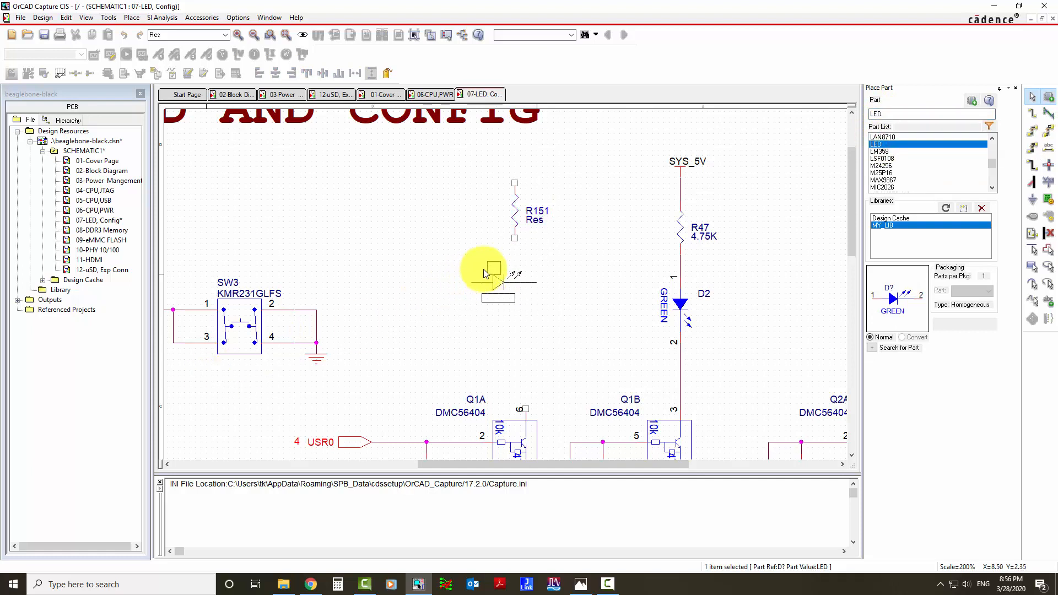
type("r")
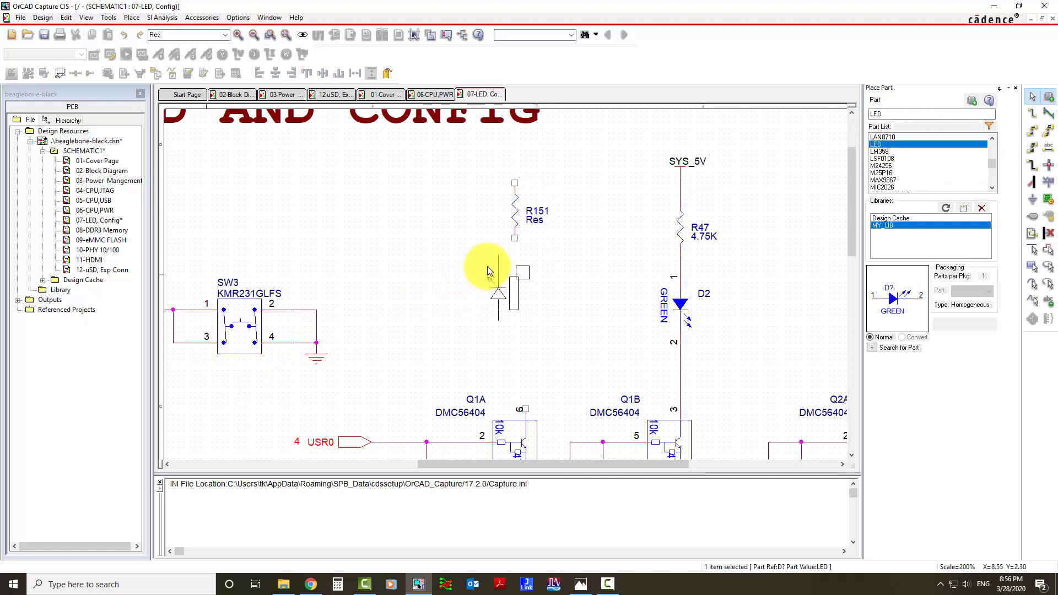
right_click(488, 270)
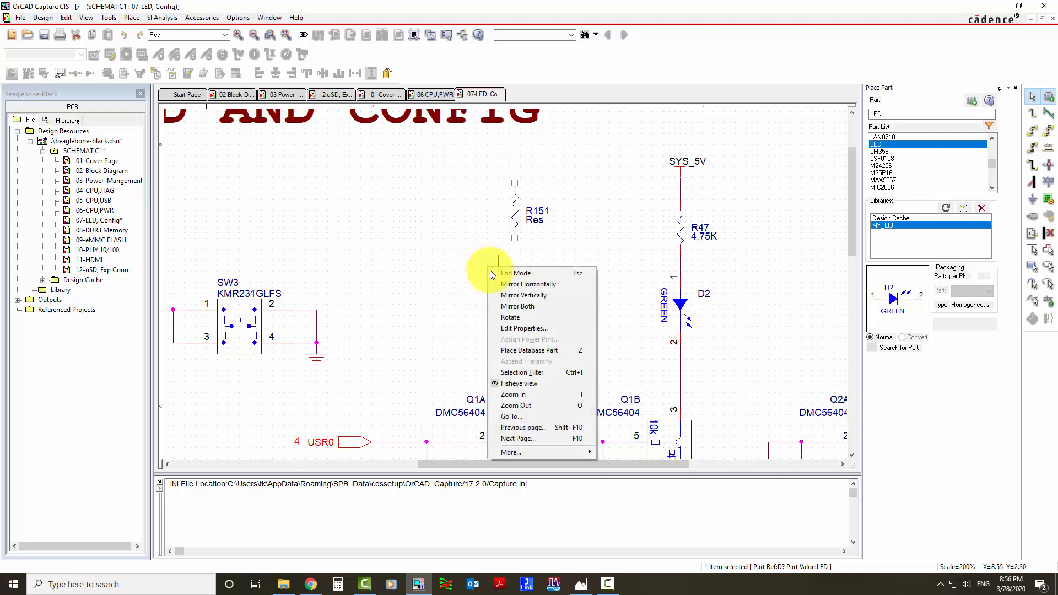
left_click(519, 319)
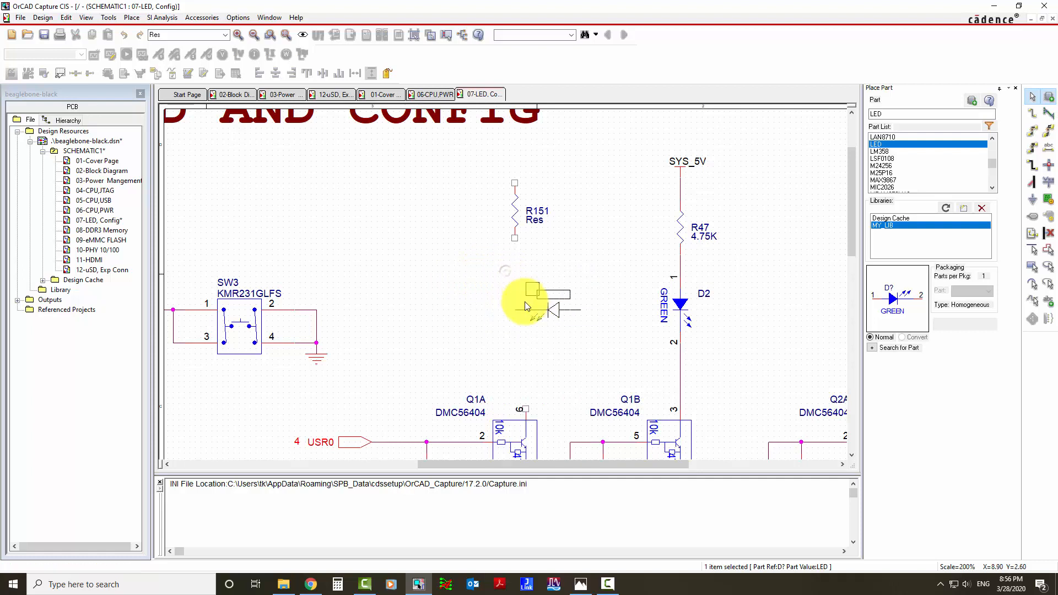
right_click(508, 283)
left_click(526, 326)
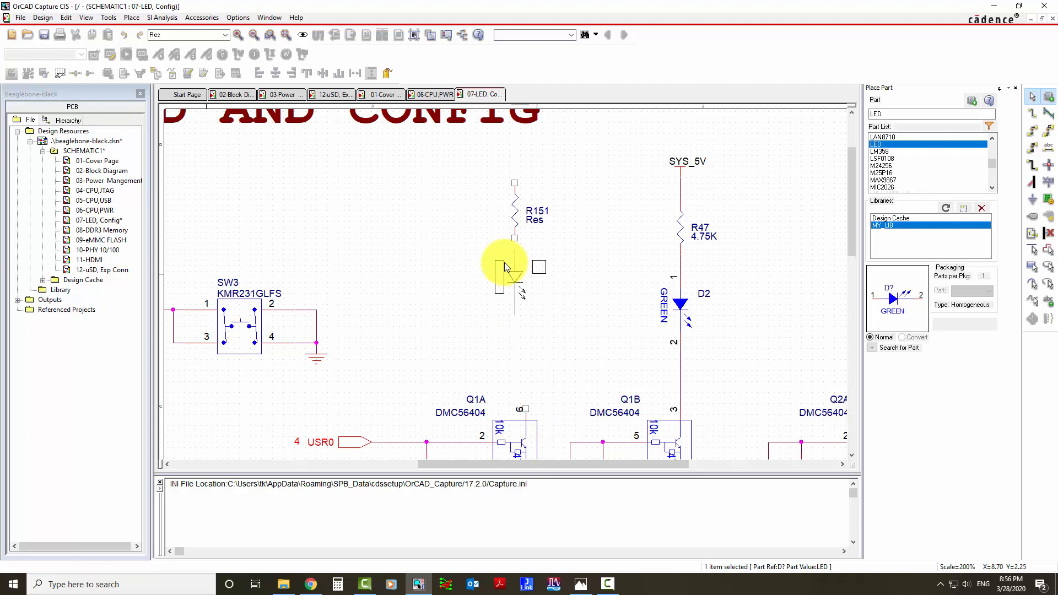
key("r")
key("r")
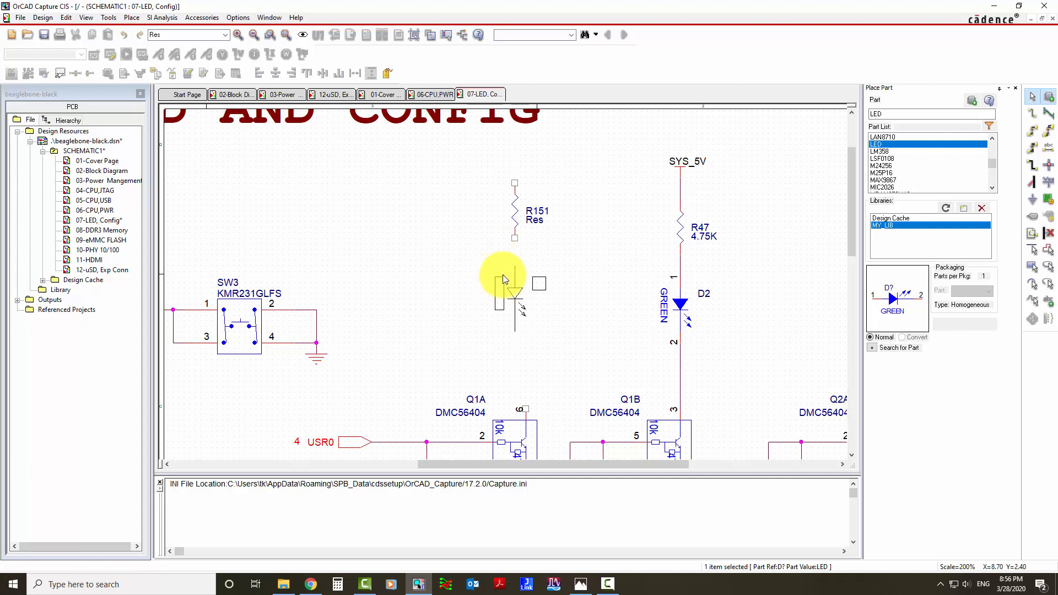
left_click(503, 272)
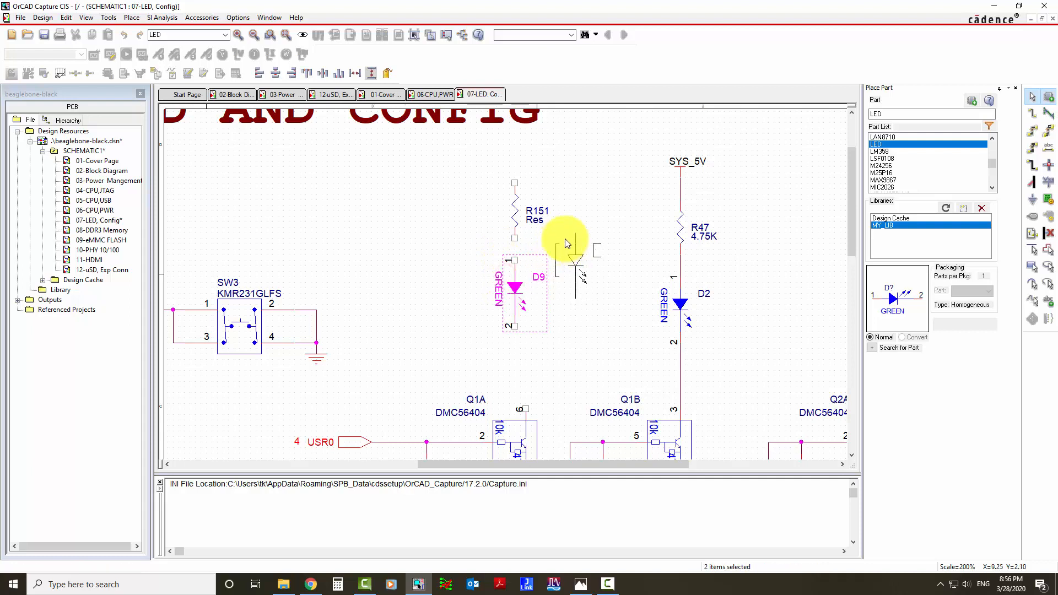
right_click(599, 224)
left_click(601, 226)
left_click(611, 218)
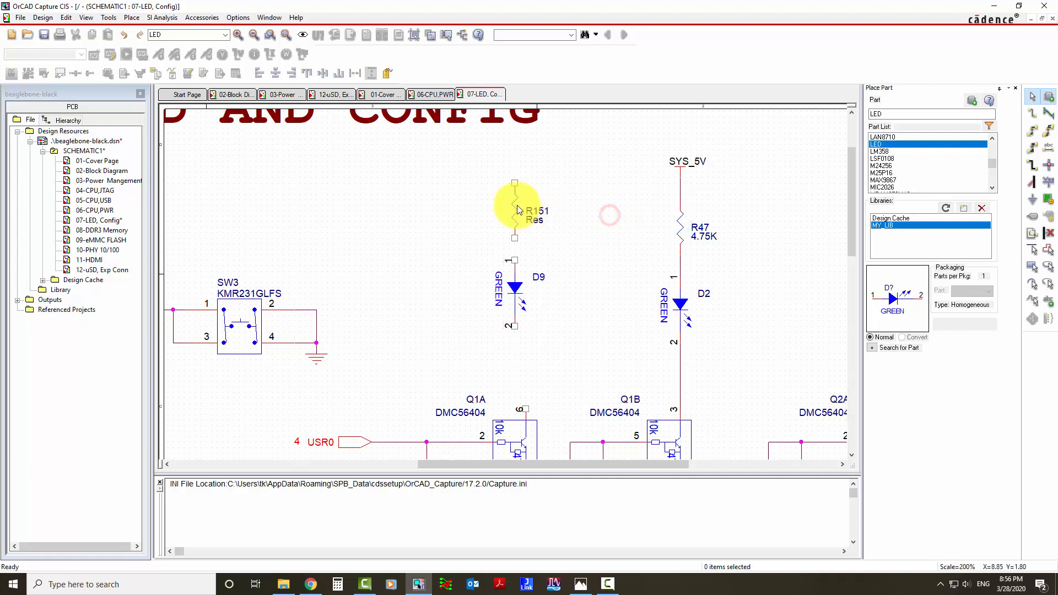
Compare the VCC power symbol styles in the CAPSYM library, choose VCC_BAR and name it VCC_5V.
left_click(1049, 185)
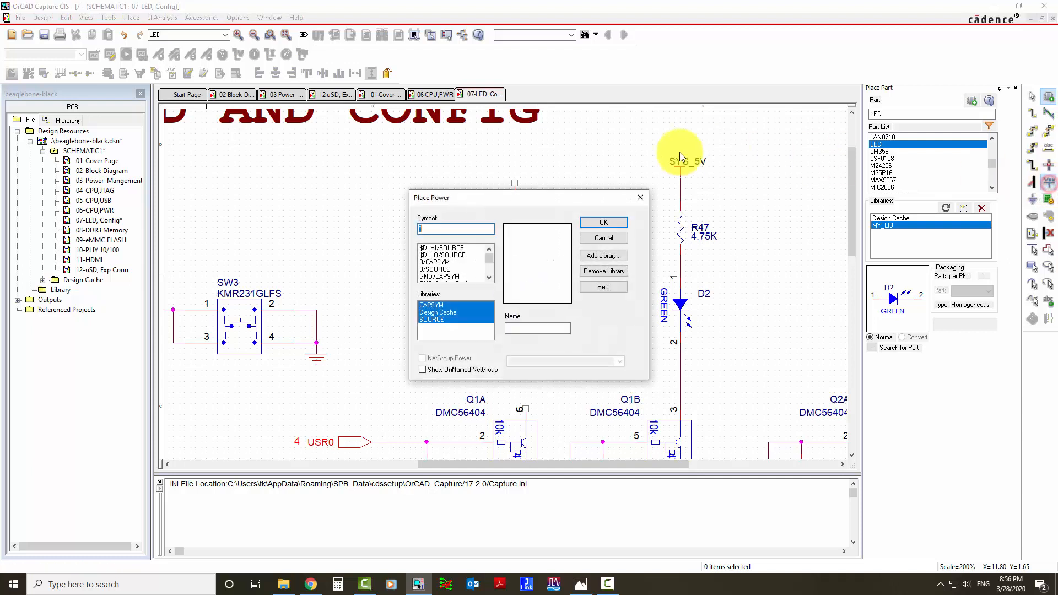
left_click(438, 312)
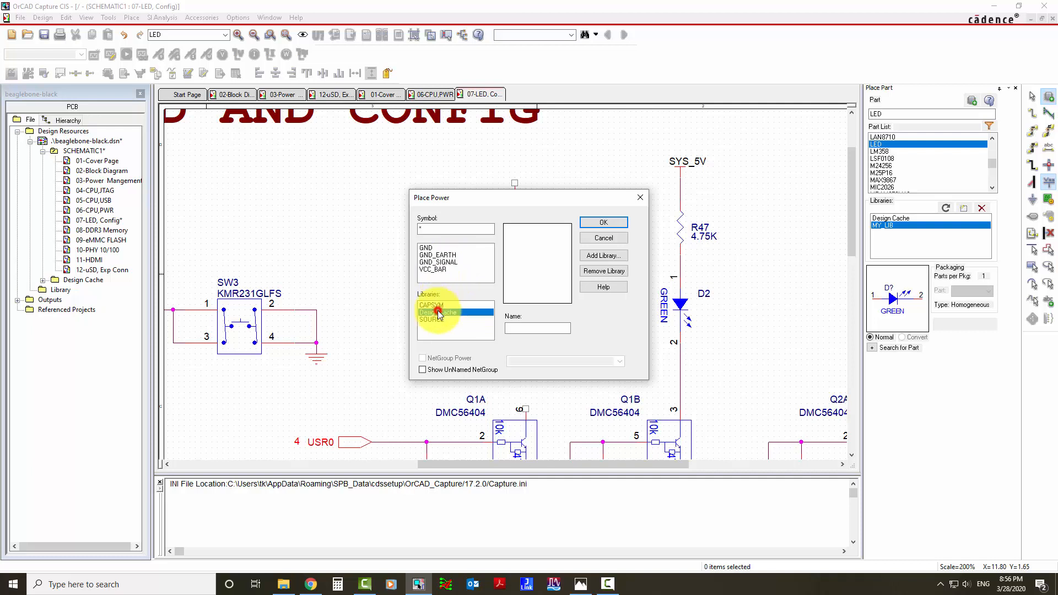
left_click(435, 305)
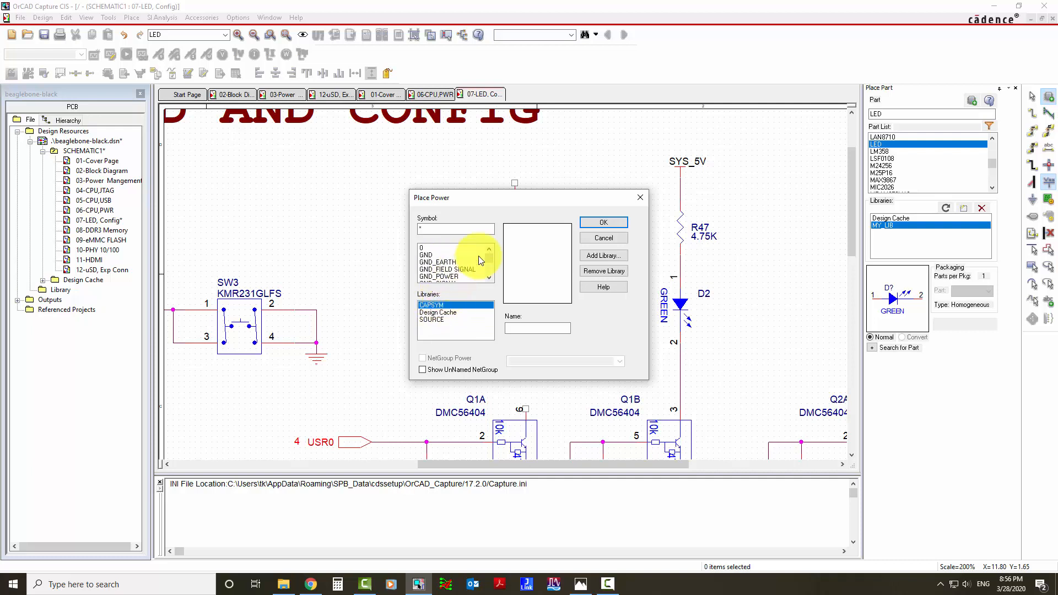
left_click(449, 230)
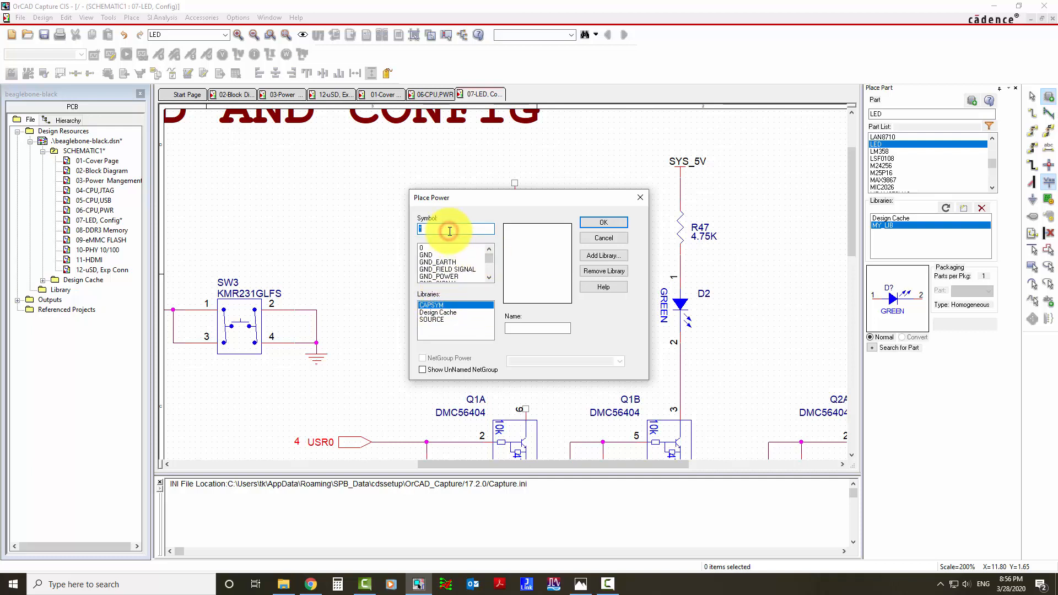
scroll(432, 253, "down", 2)
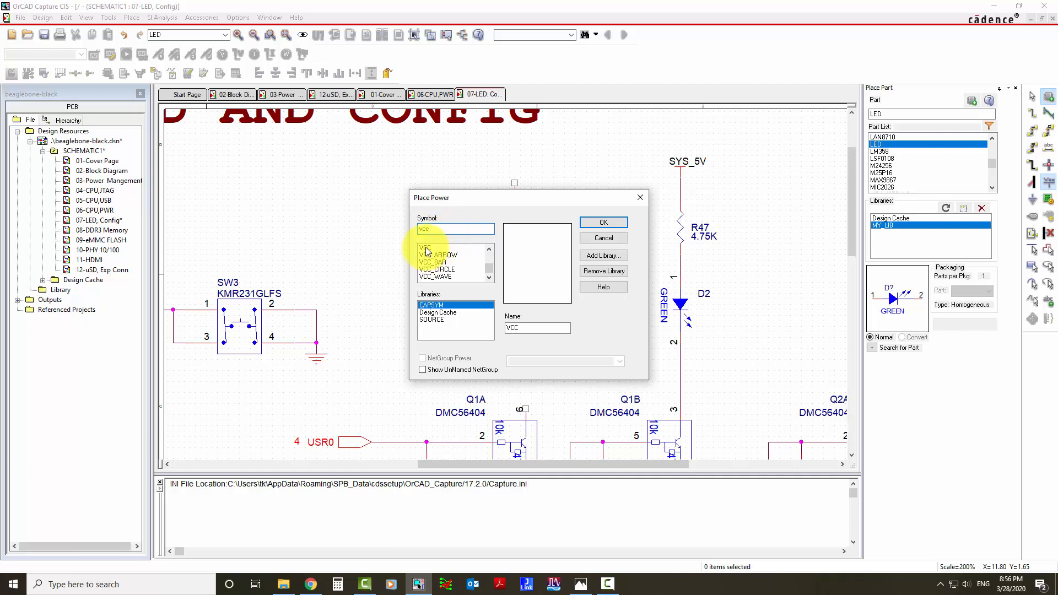
left_click(426, 249)
left_click(431, 255)
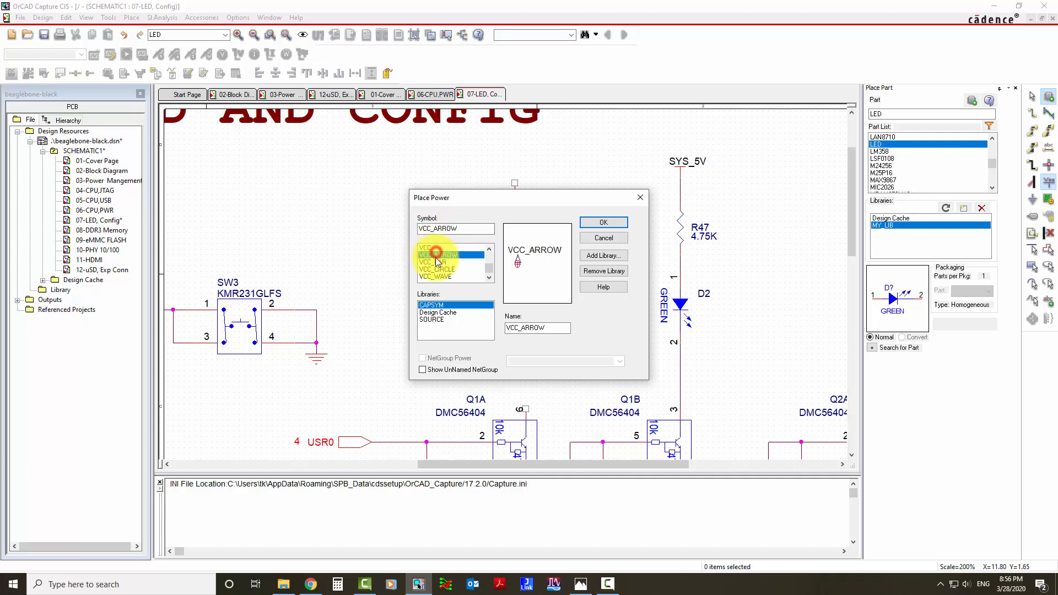
left_click(433, 263)
left_click(437, 269)
left_click(436, 263)
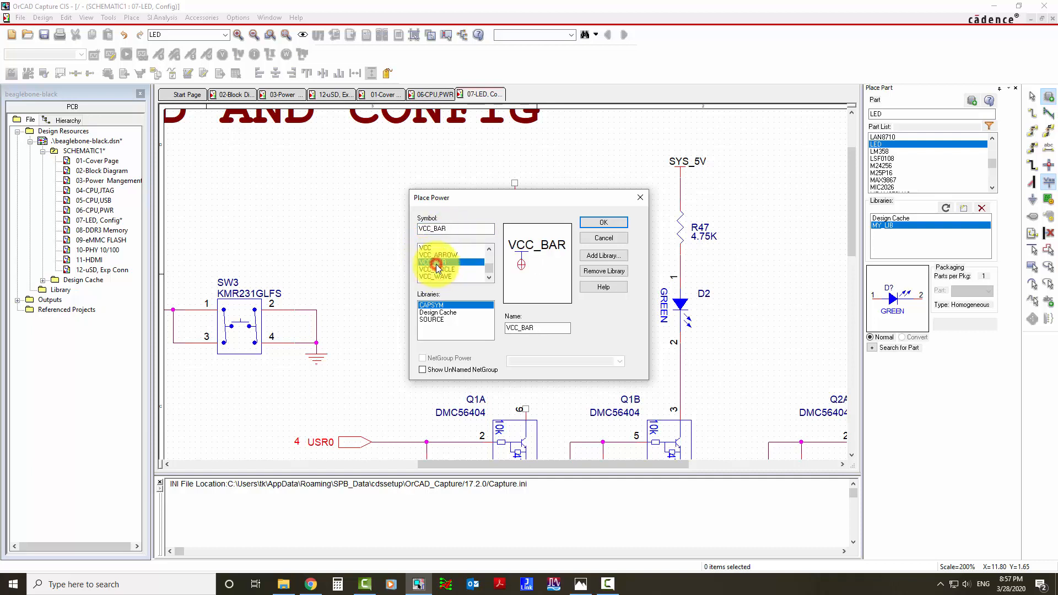
left_click(437, 269)
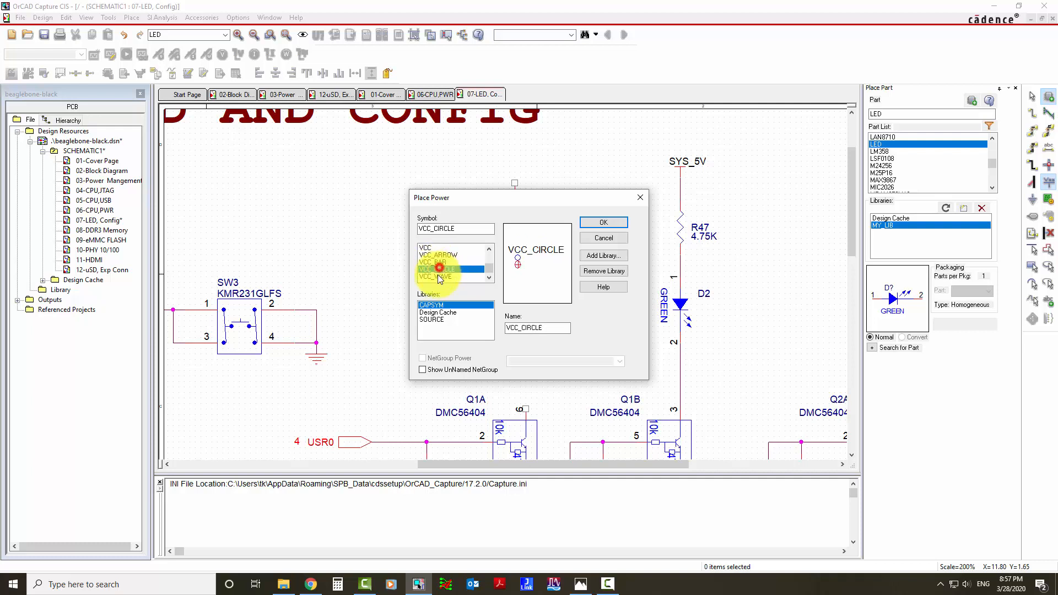
left_click(438, 276)
left_click(438, 270)
left_click(439, 263)
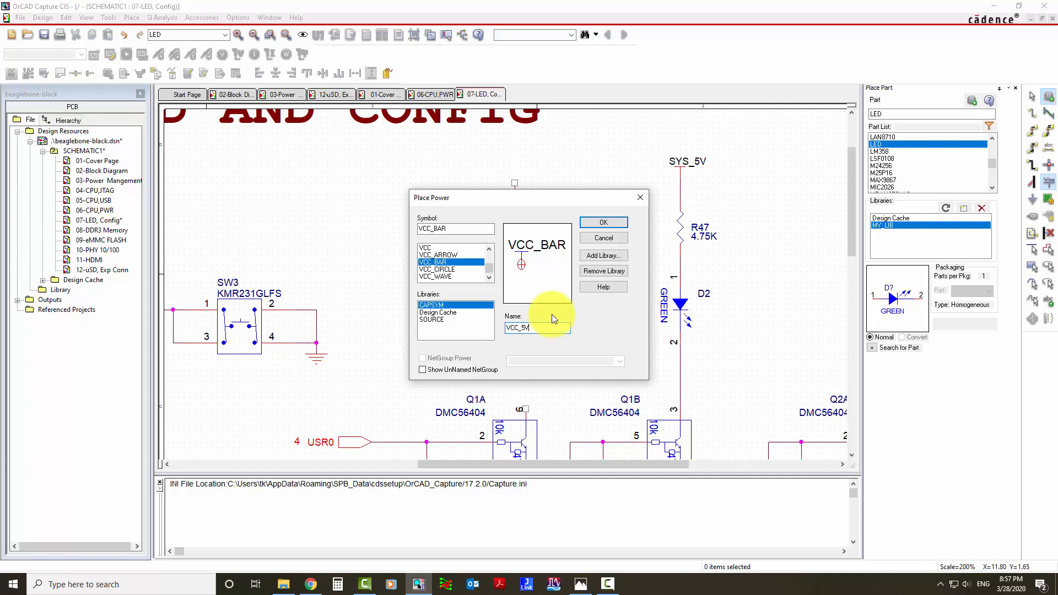
Place the VCC_5V power symbol just above the new resistor and end the placement.
left_click(615, 222)
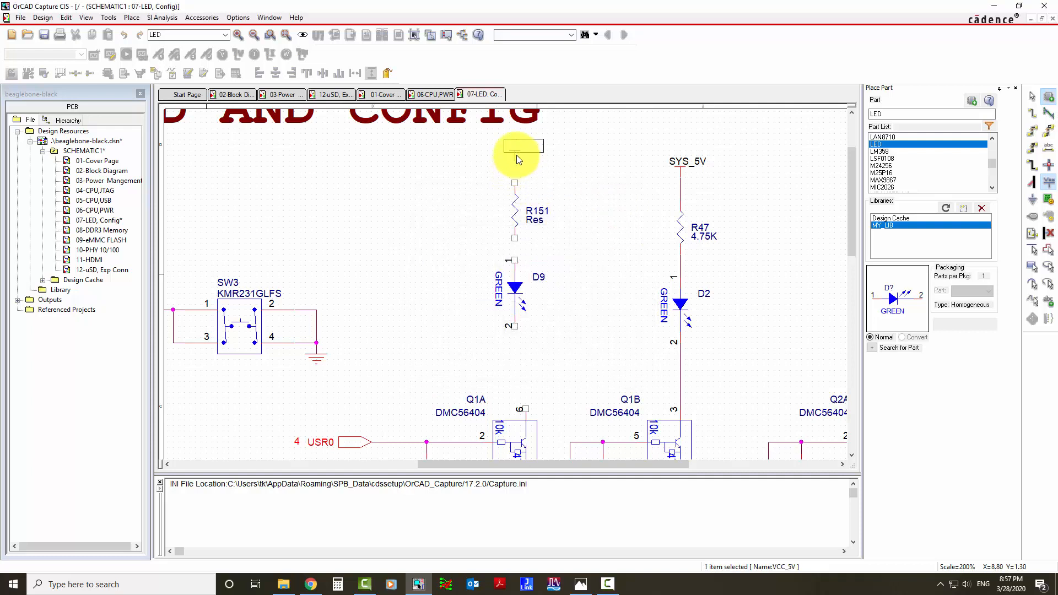
left_click(518, 160)
key("Escape")
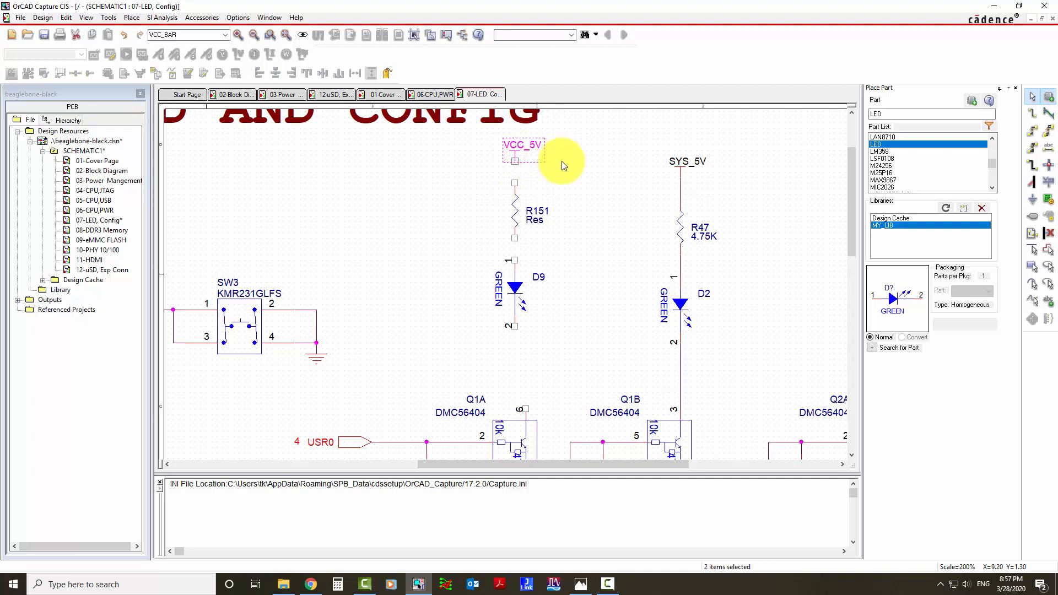
left_click(563, 162)
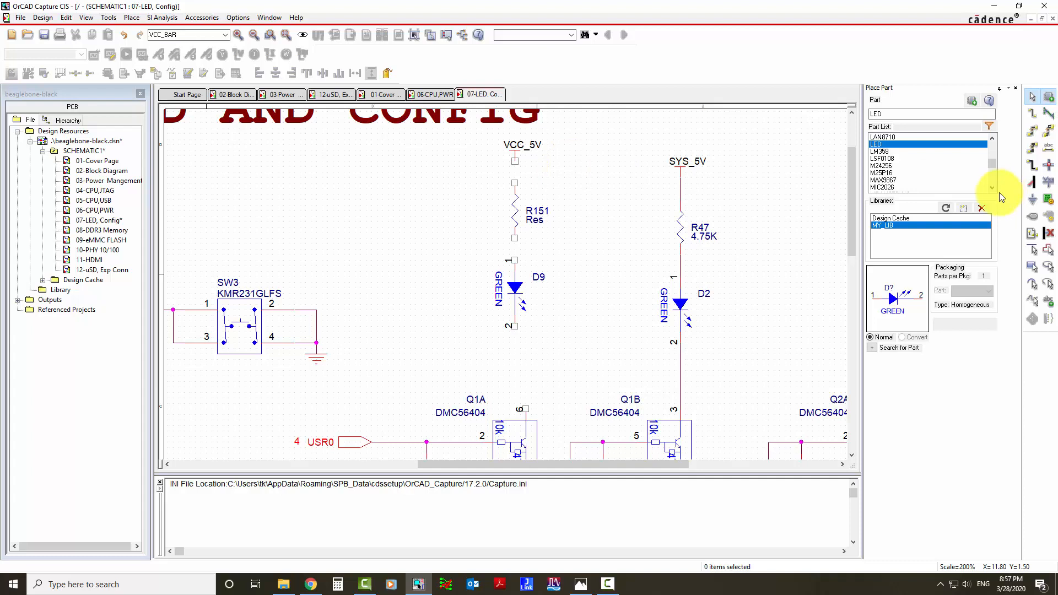
Place a GND ground symbol from the CAPSYM library just below the new green LED and end the placement.
key("f")
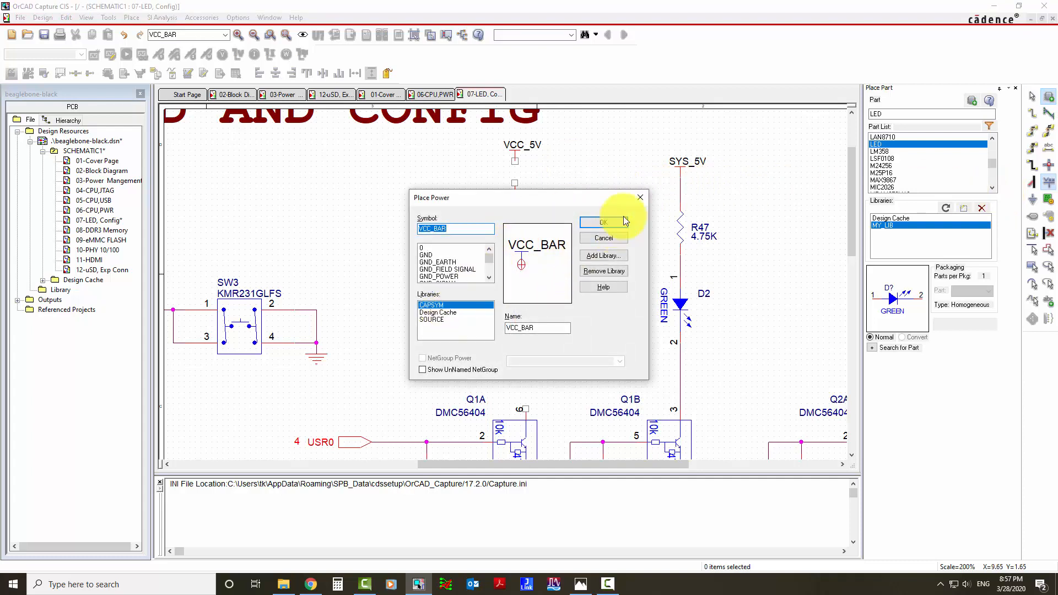
left_click(641, 197)
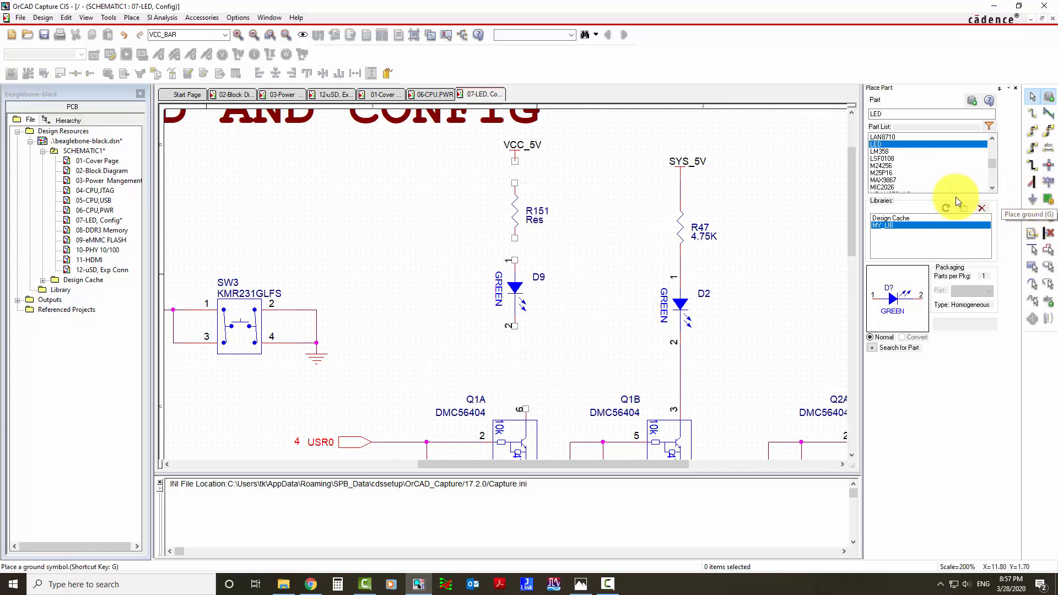
key("g")
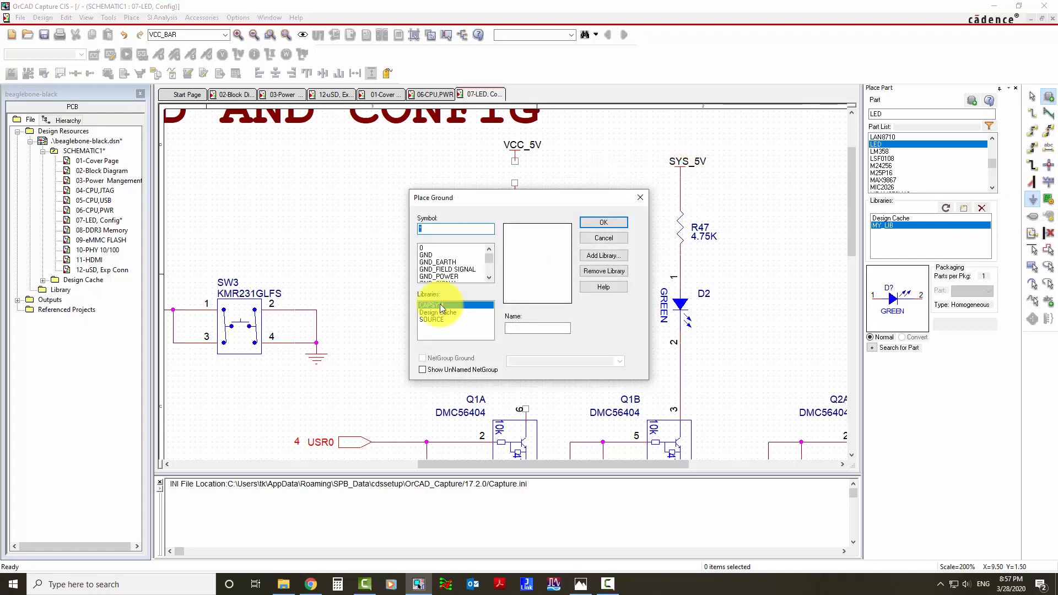
left_click(425, 255)
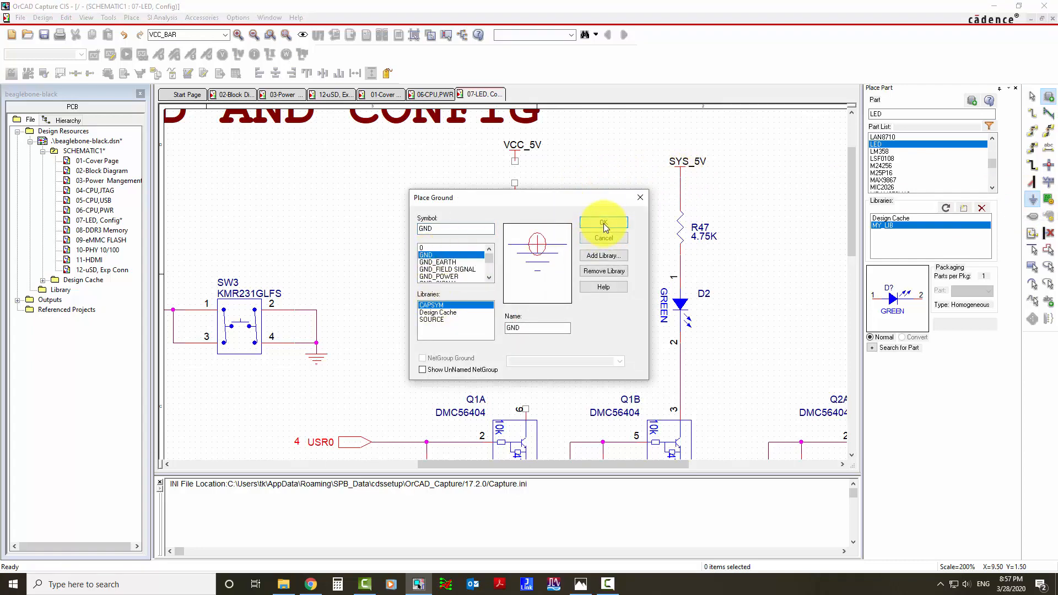
left_click(604, 223)
left_click(514, 359)
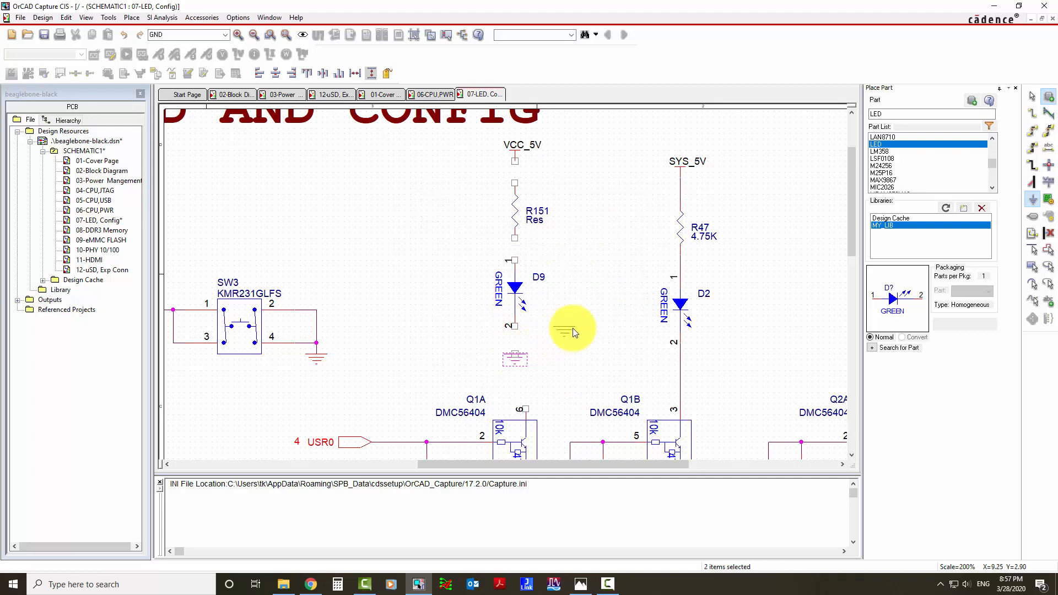
key("Escape")
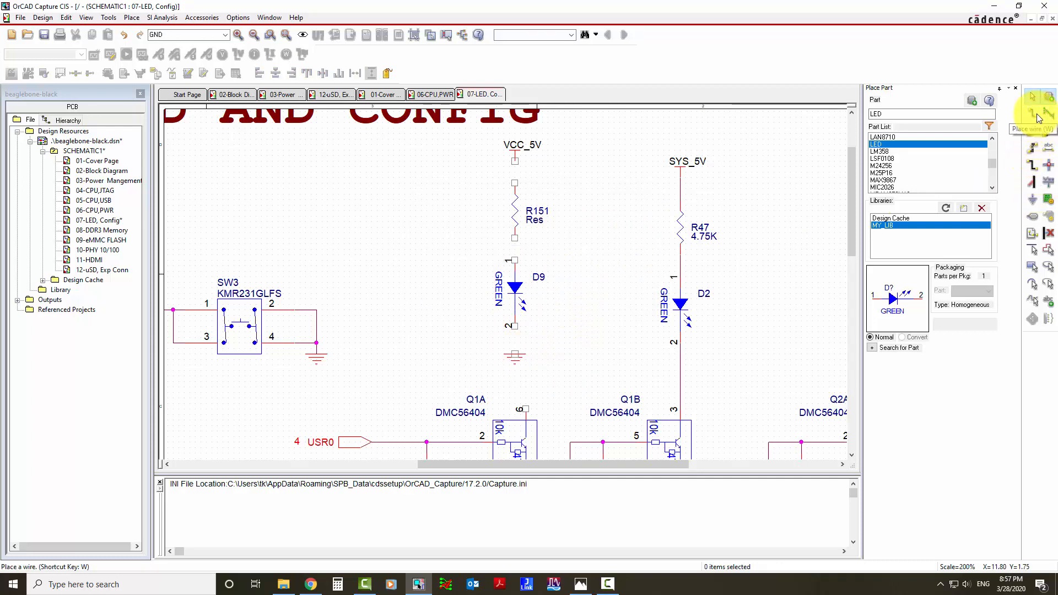
Wire the VCC_5V power symbol to the upper pin of resistor R151 and end the wire.
left_click(1036, 115)
left_click(514, 161)
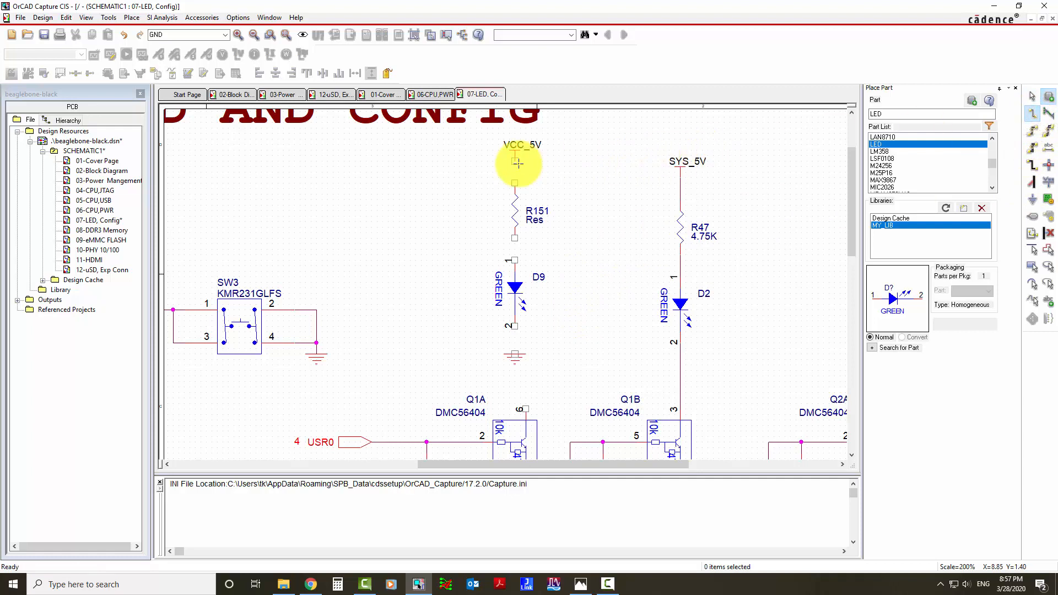
left_click(515, 183)
key("Escape")
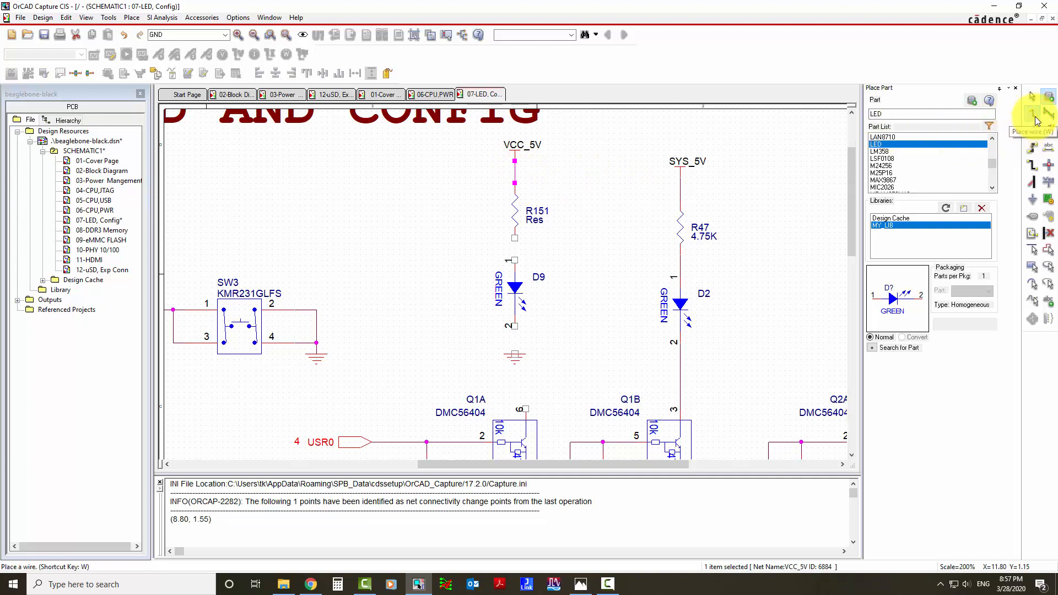
key("Escape")
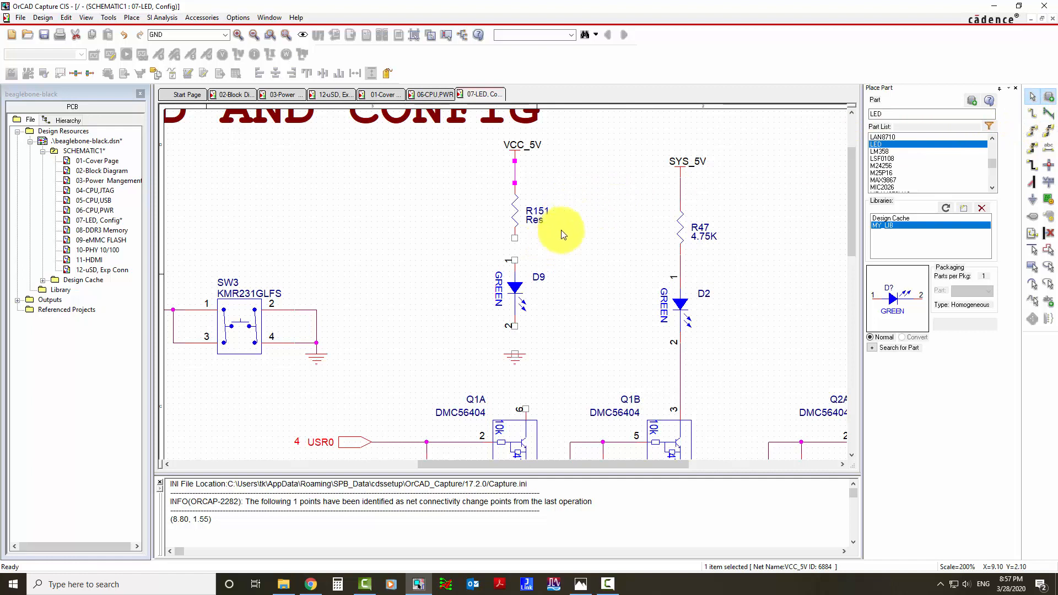
Wire the lower pin of resistor R151 to pin 1 of LED D9.
left_click_drag(514, 237, 514, 261)
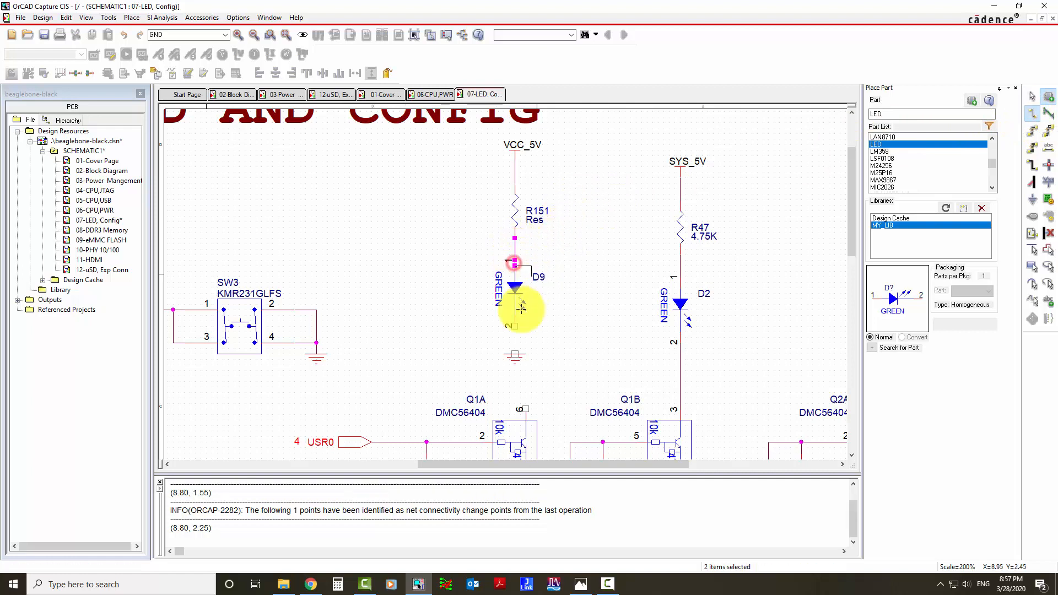
left_click(568, 269)
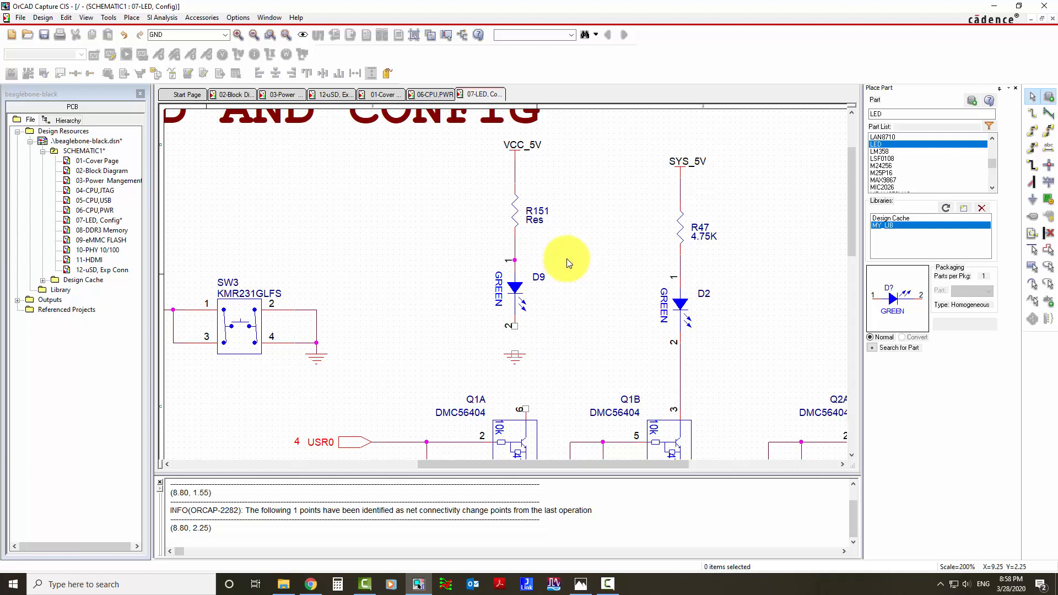
key("w")
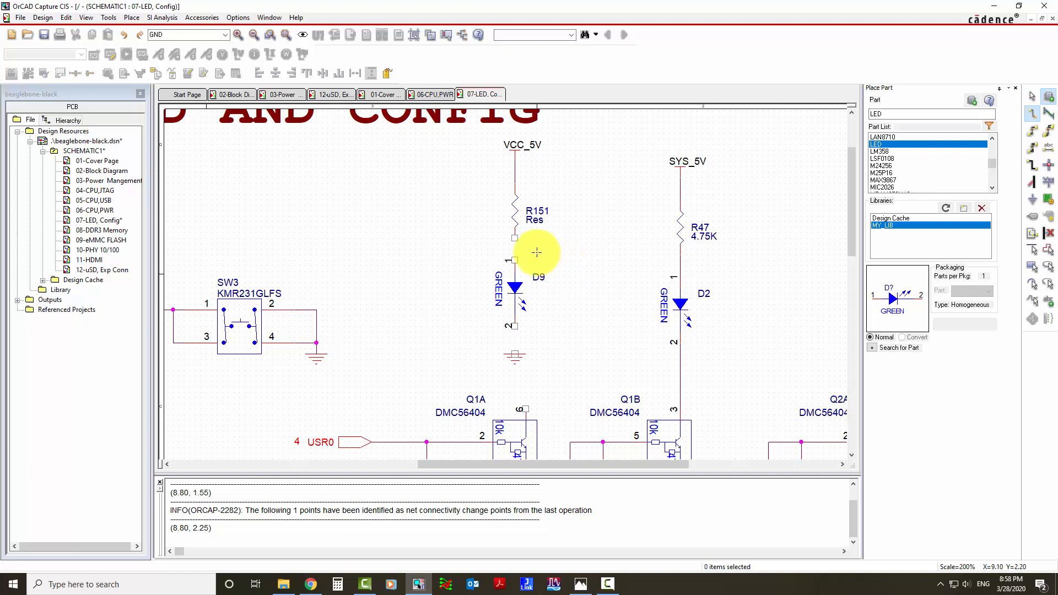
left_click(514, 240)
left_click(515, 260)
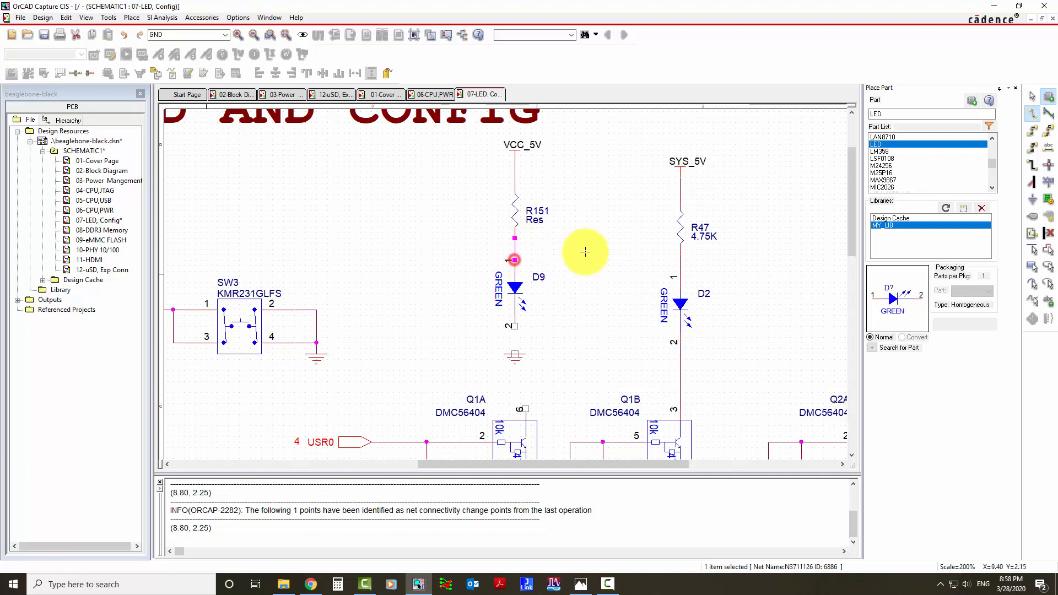
Wire pin 2 of LED D9 to the ground symbol below it and end wire placement.
left_click(515, 325)
left_click(515, 354)
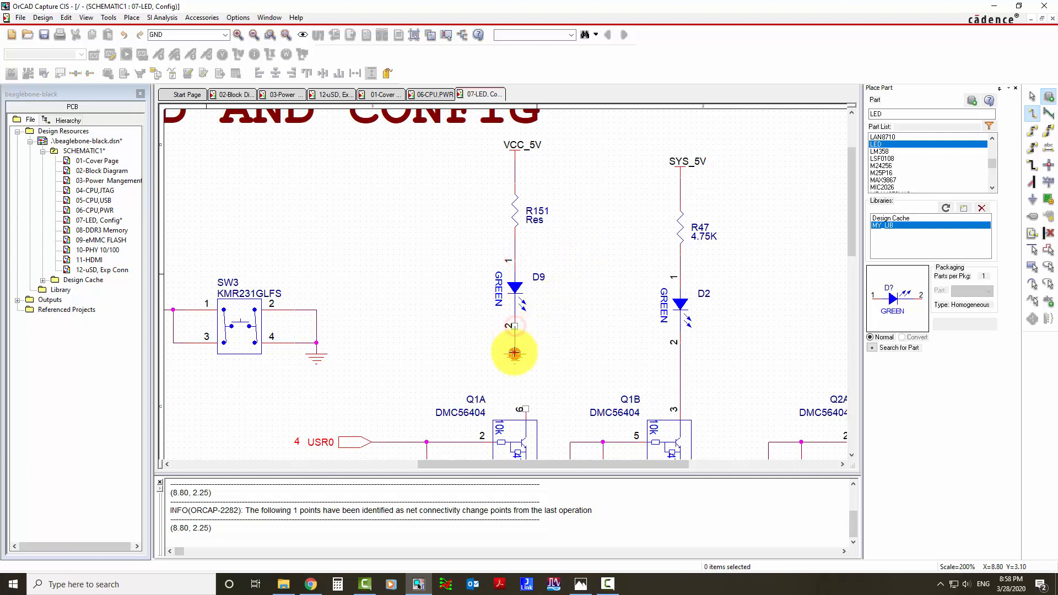
right_click(597, 256)
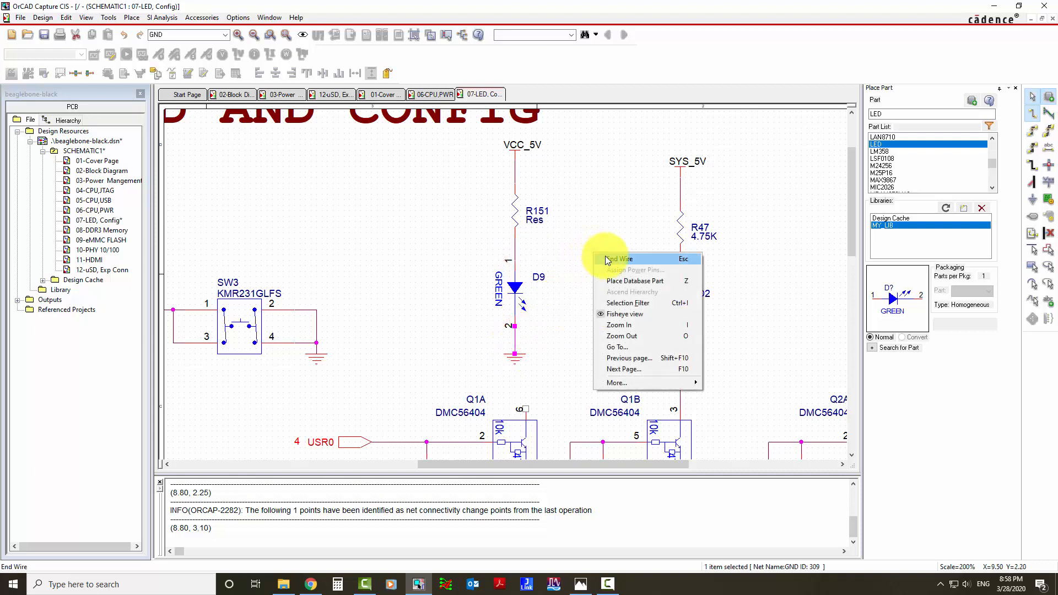
left_click(609, 259)
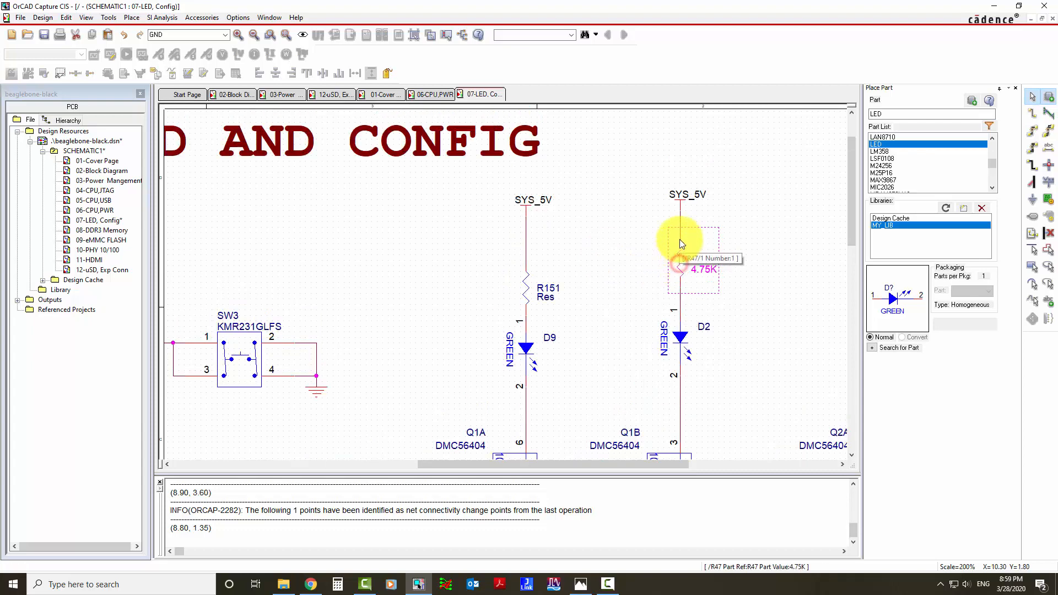
Paste a copy of resistor R47 into the empty area between the R151 and R47 branches.
left_click(667, 244)
left_click(598, 245)
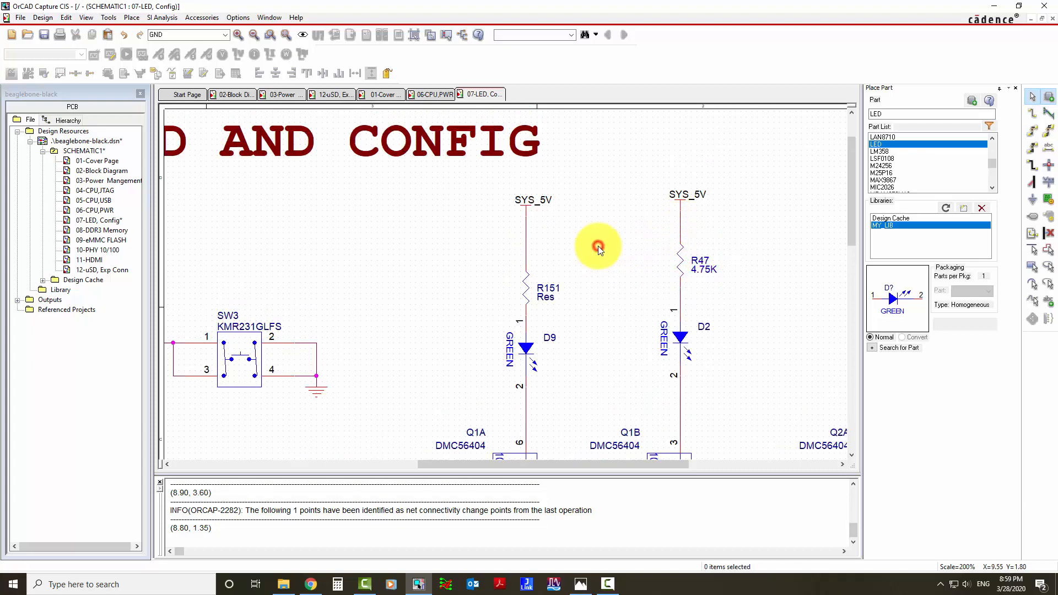
key("ctrl+v")
left_click(600, 245)
left_click(610, 213)
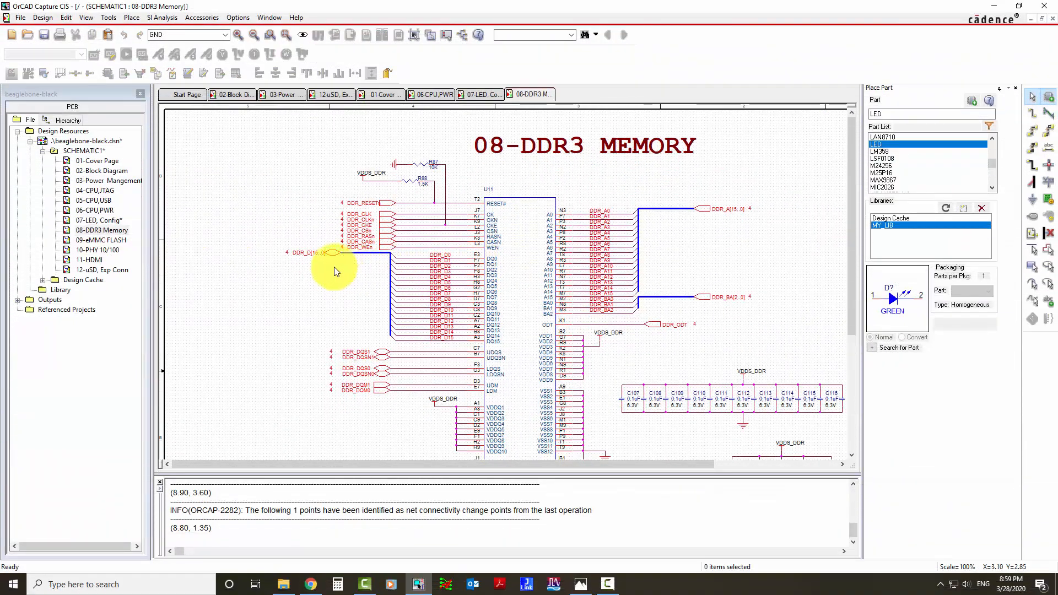
On the 08-DDR3 Memory page, place net aliases DDR_D0 to DDR_D2 on the wires of pins DQ0 to DQ2.
scroll(335, 269, "up", 3, "ctrl")
scroll(509, 288, "down", 2, "ctrl")
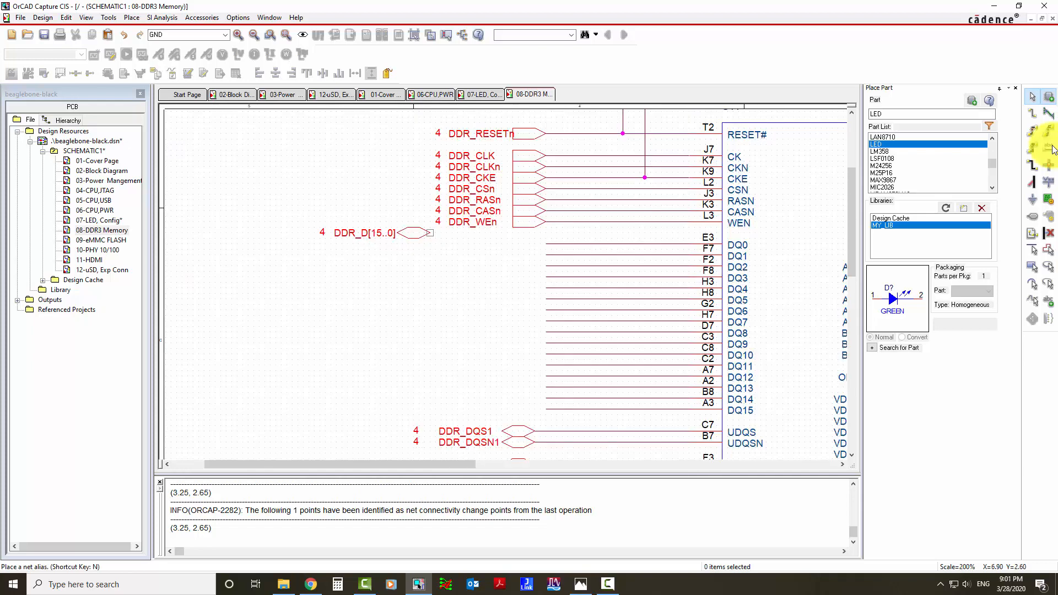
left_click(1050, 147)
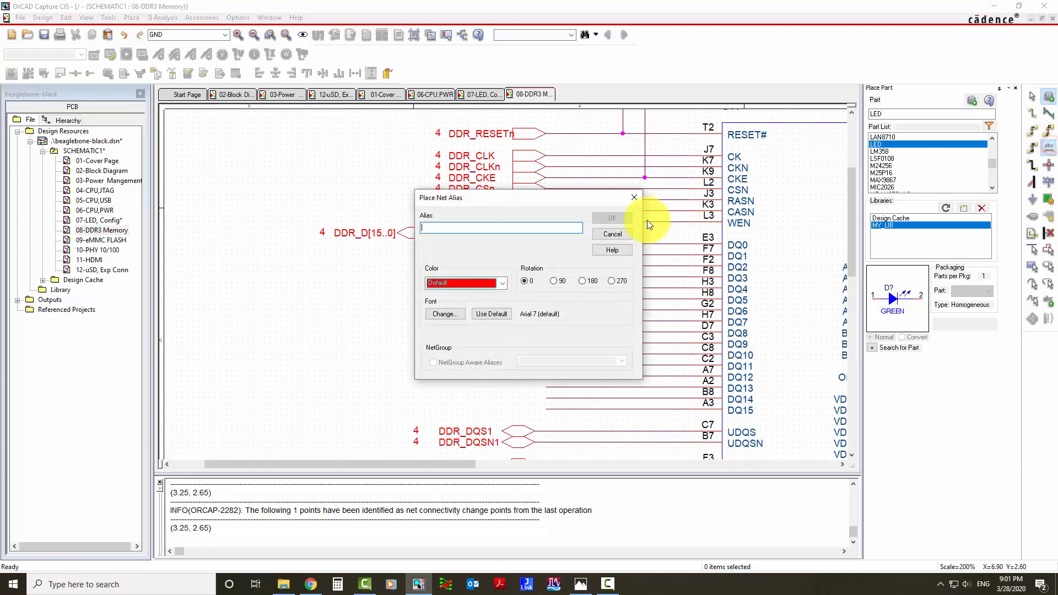
type("DDR_D0")
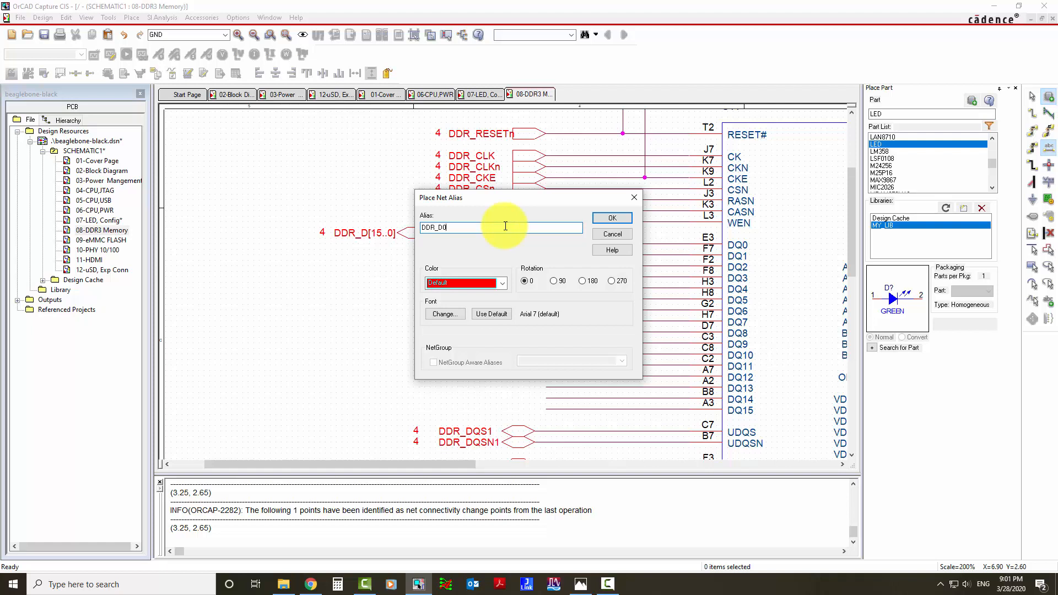
key("Return")
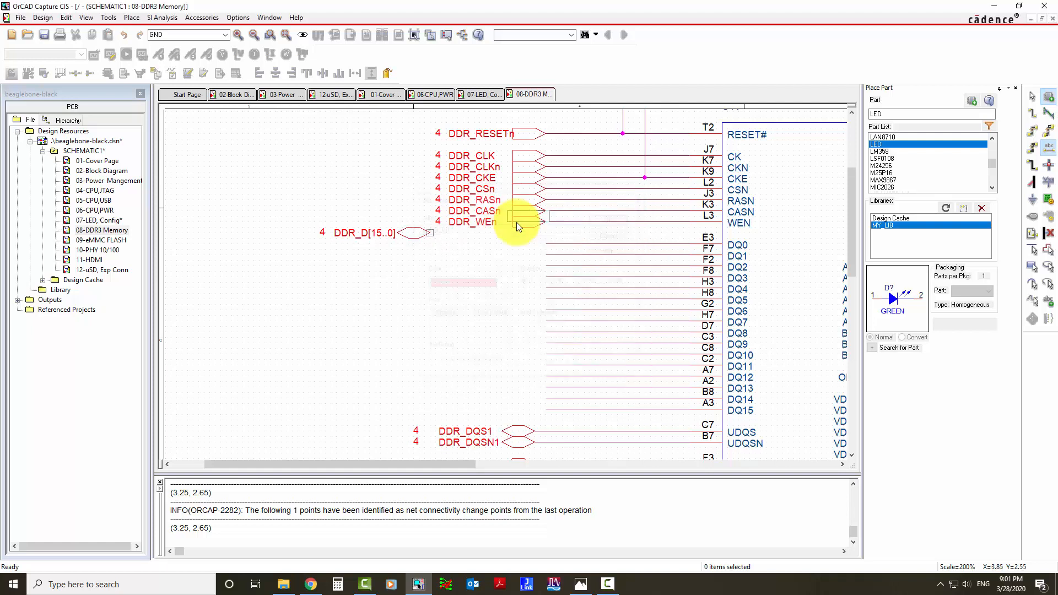
left_click(590, 244)
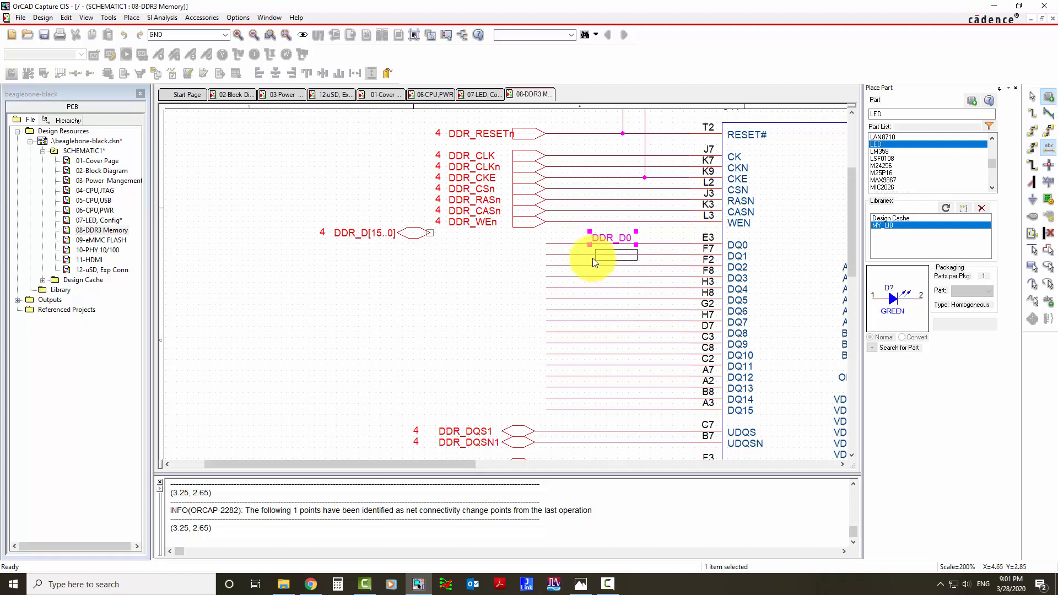
left_click(589, 255)
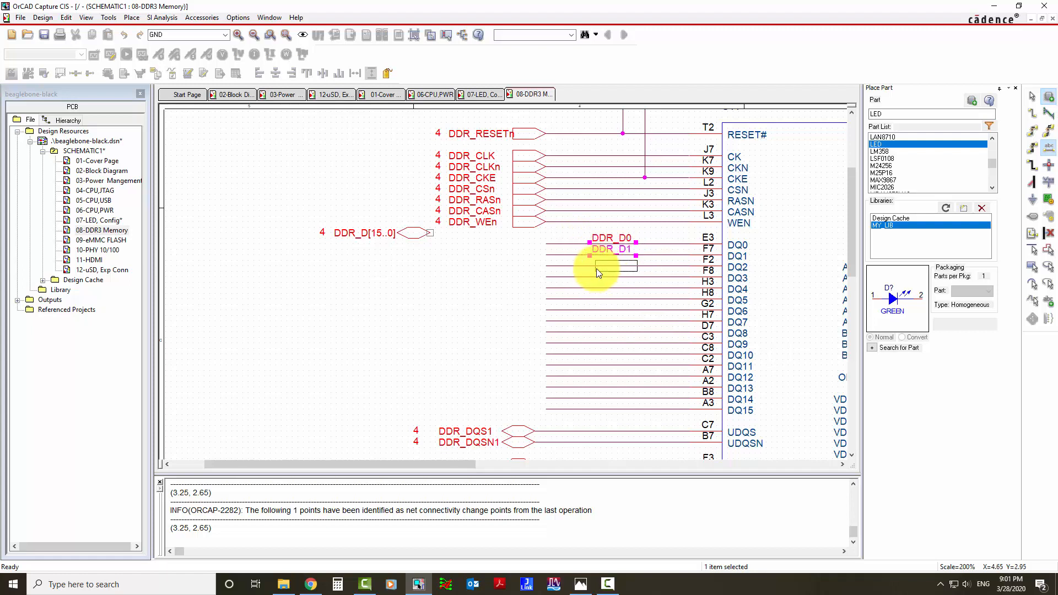
left_click(591, 265)
key("Escape")
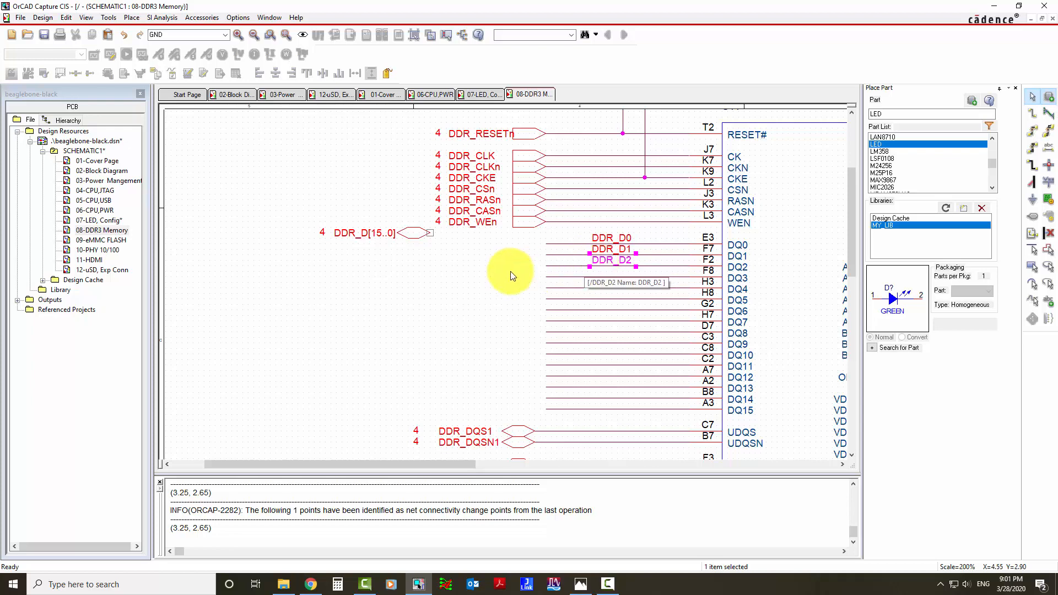
Place net aliases DDR_D3 to DDR_D15 on the wires of pins DQ3 to DQ15 and end the placement.
left_click(492, 274)
key("n")
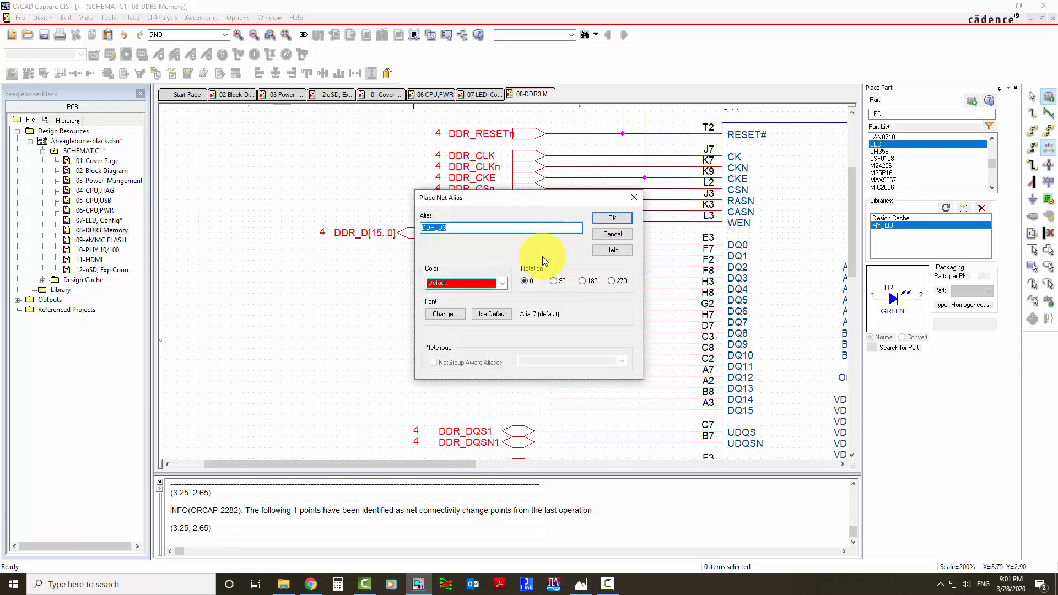
left_click(606, 216)
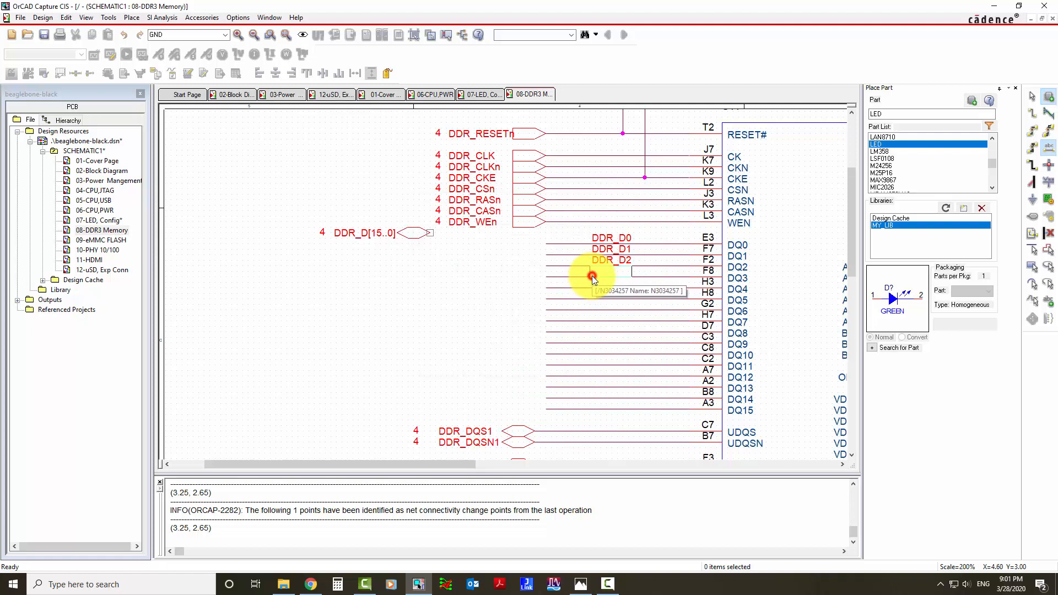
left_click(591, 277)
left_click(596, 299)
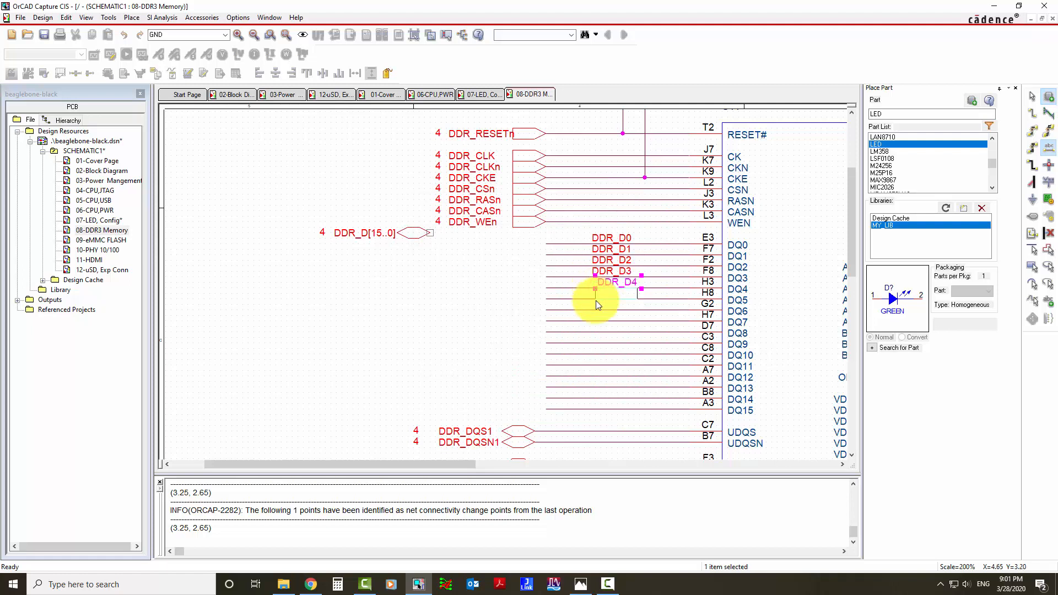
left_click(597, 310)
left_click(597, 321)
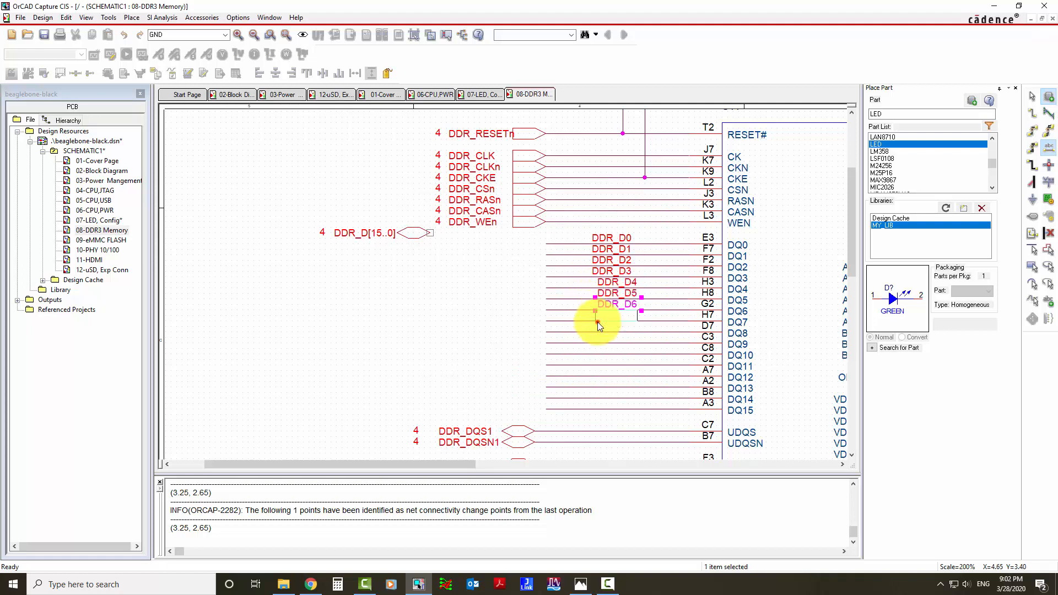
left_click(598, 333)
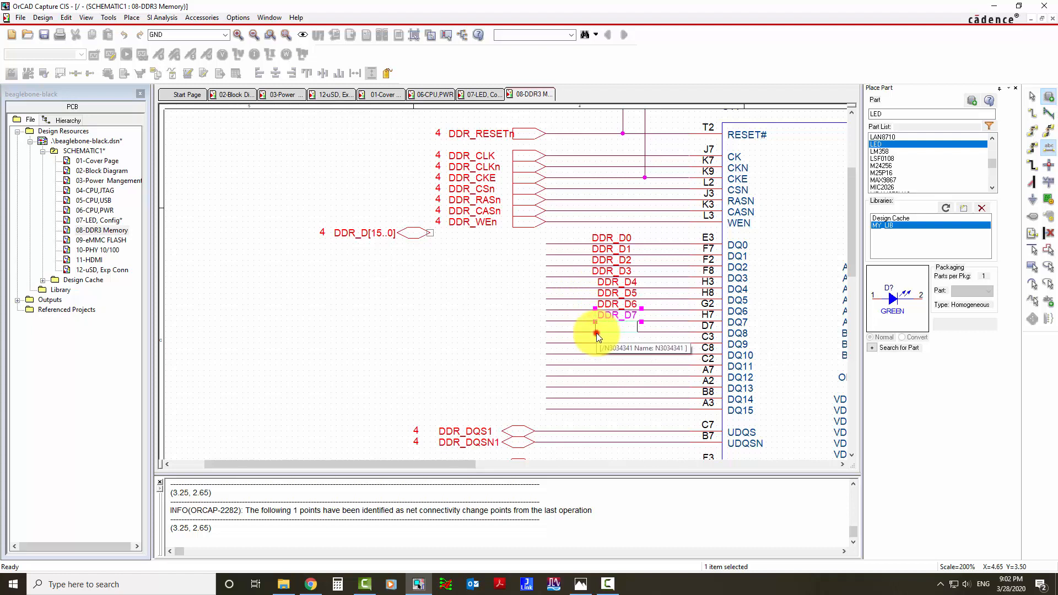
left_click(596, 342)
left_click(597, 352)
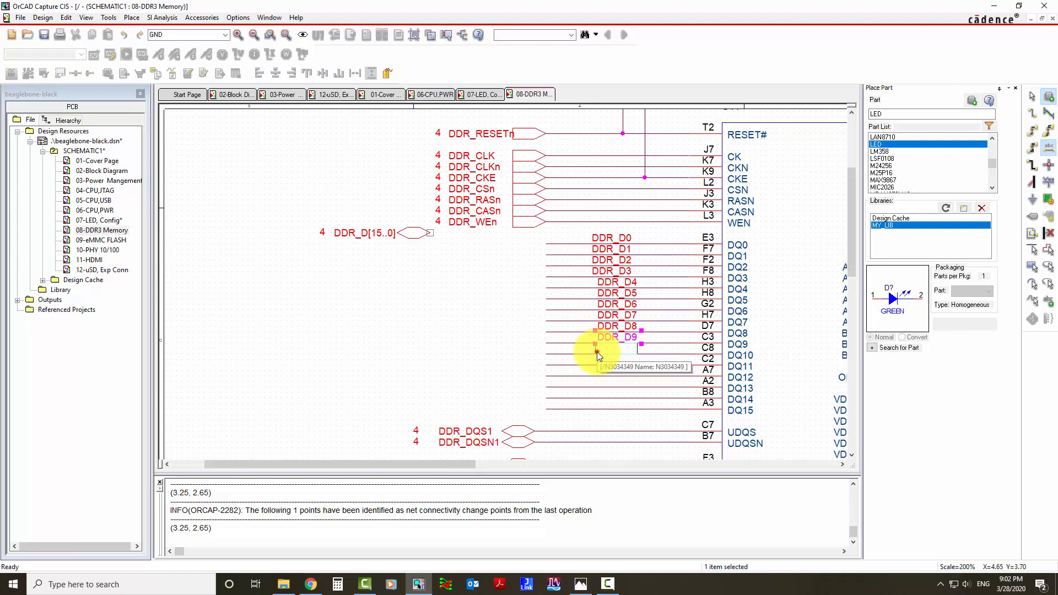
left_click(597, 361)
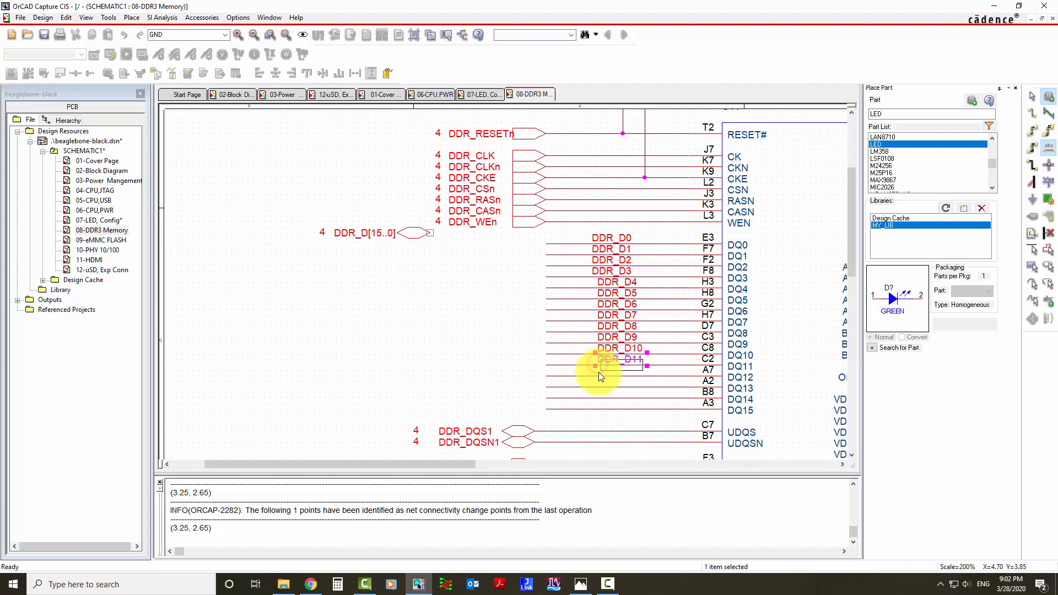
left_click(598, 373)
left_click(600, 386)
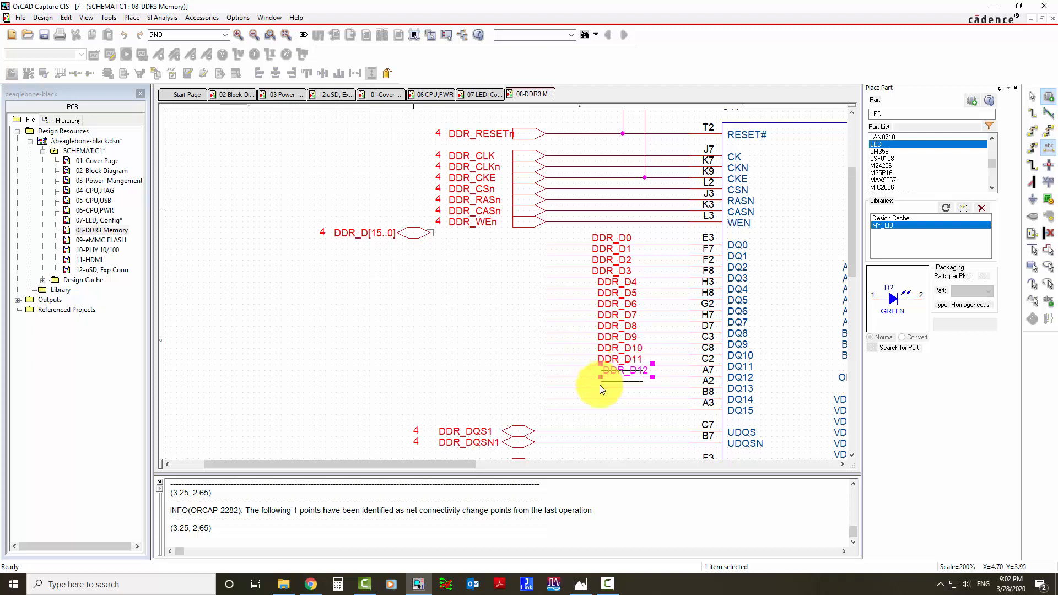
left_click(600, 395)
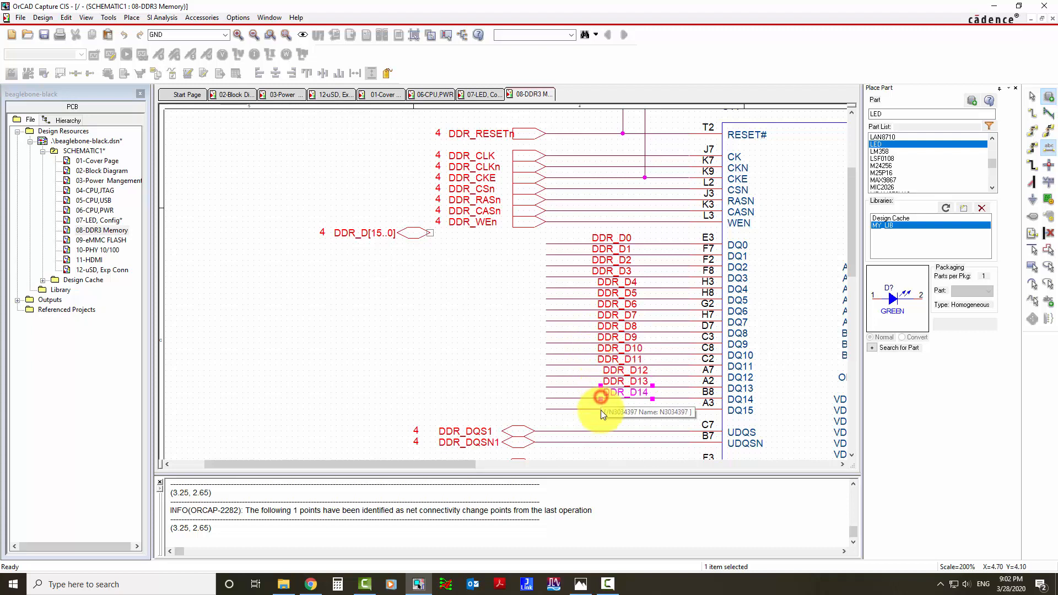
left_click(601, 411)
key("Escape")
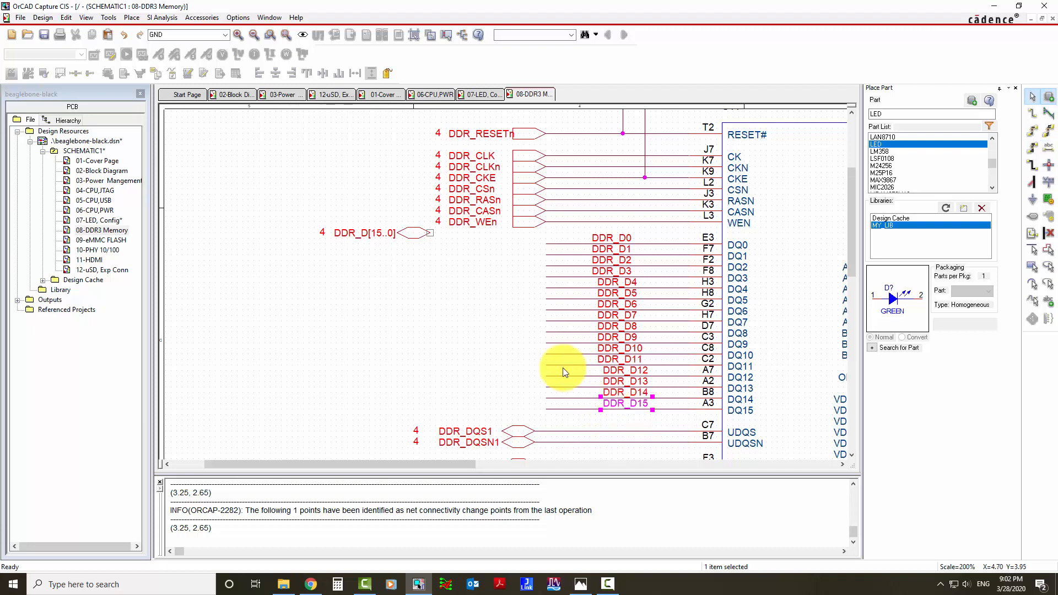
Draw an L-shaped bus from beside the DDR_D15 wire up alongside the data wires and across to the DDR_D[15..0] port.
left_click(510, 364)
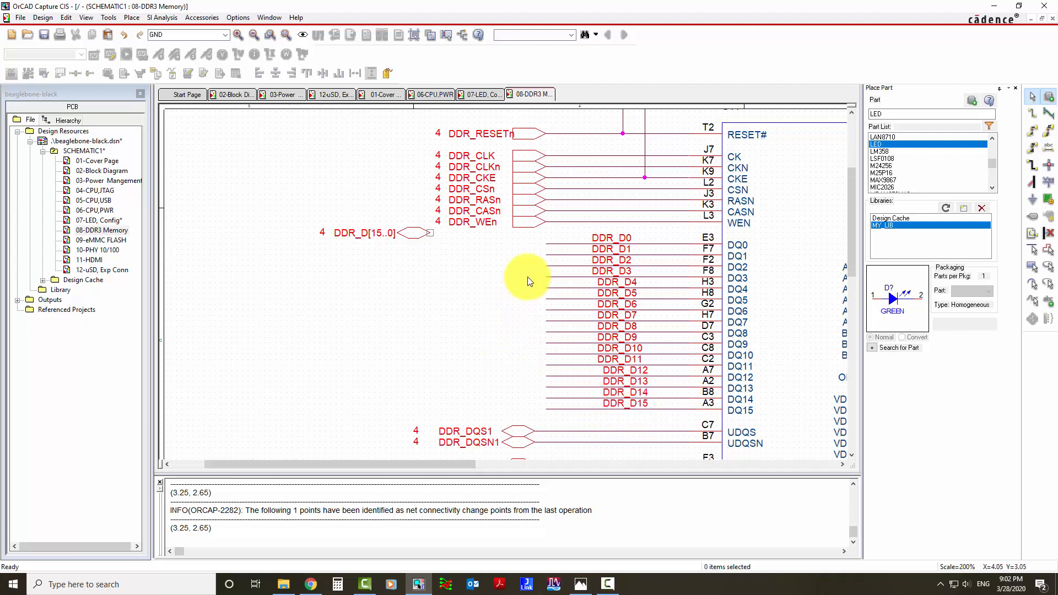
left_click(1032, 165)
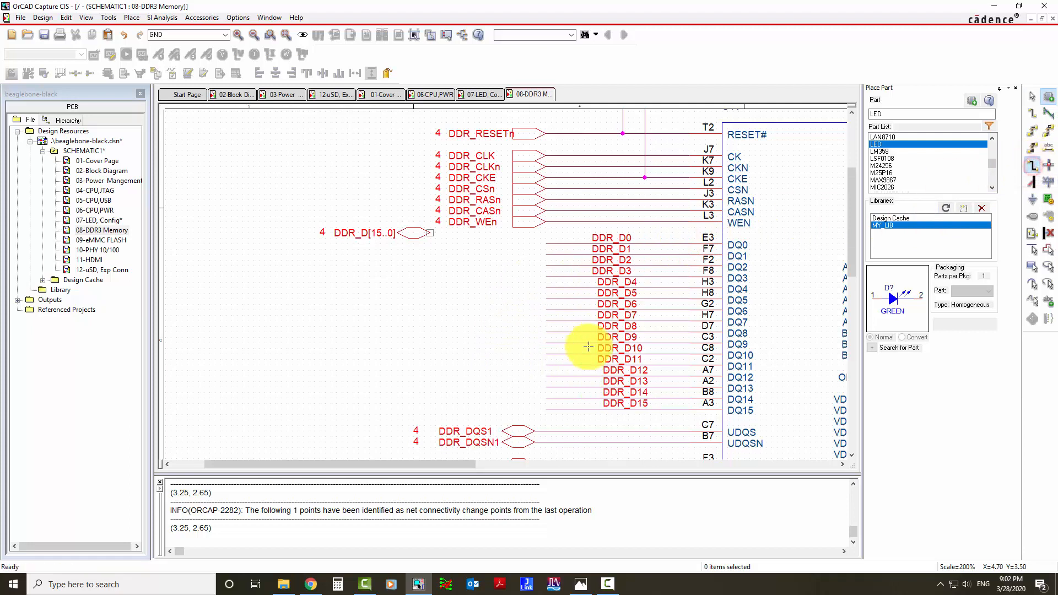
left_click(533, 409)
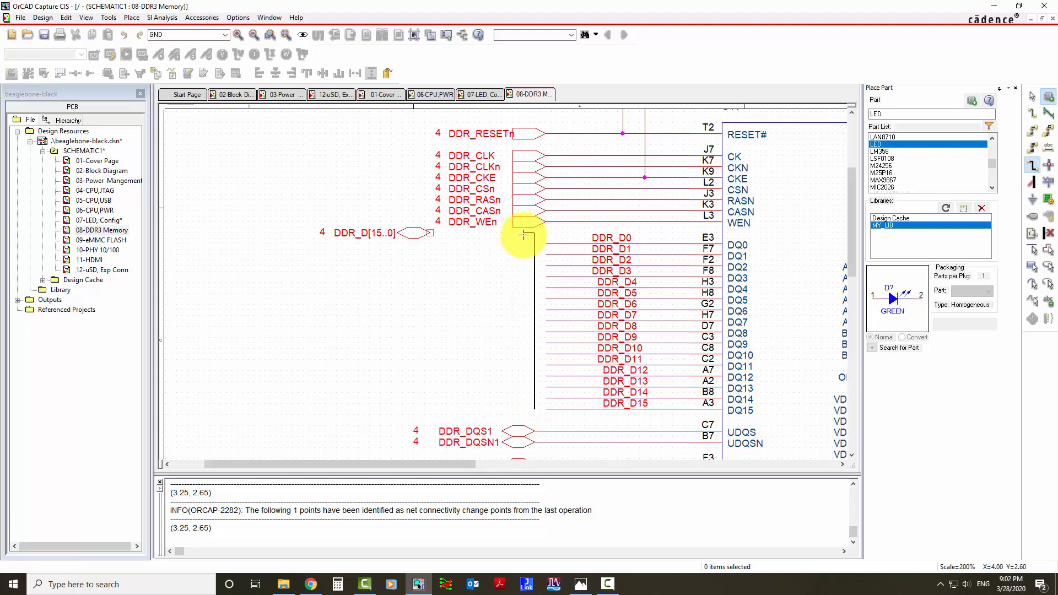
left_click(429, 232)
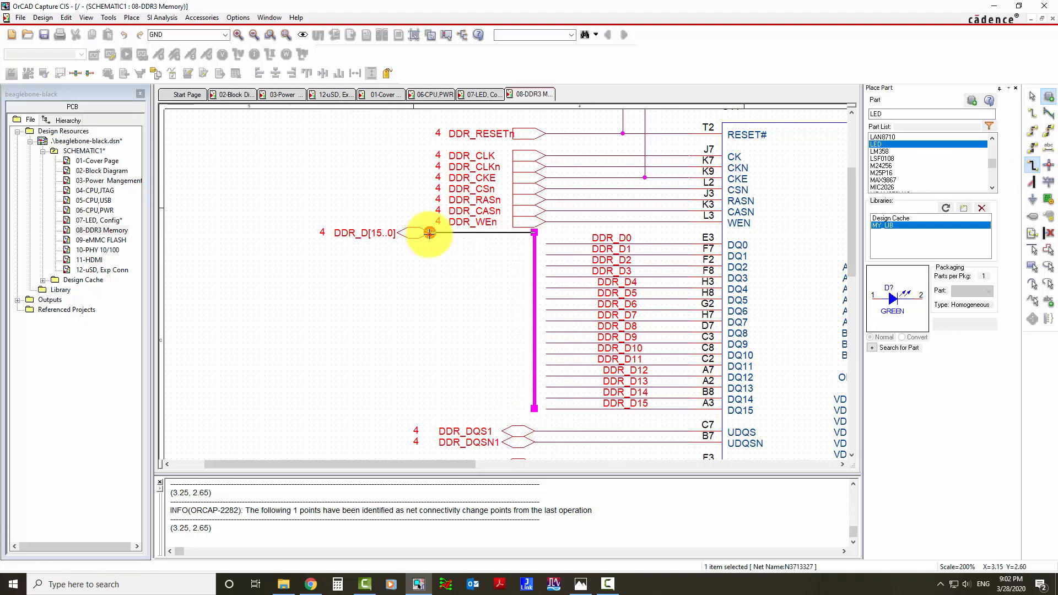
right_click(471, 253)
left_click(474, 257)
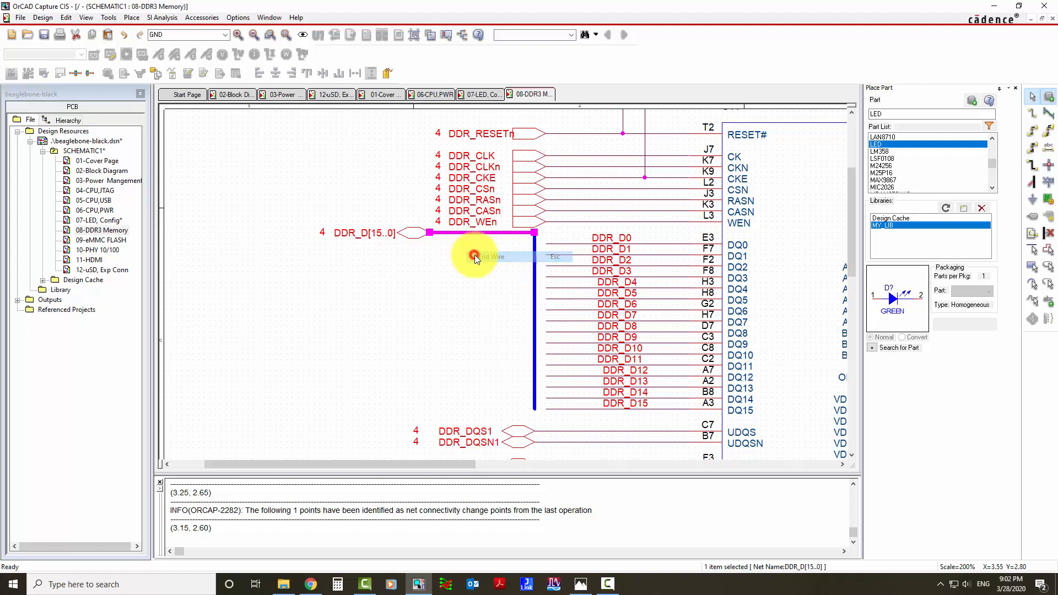
left_click(475, 256)
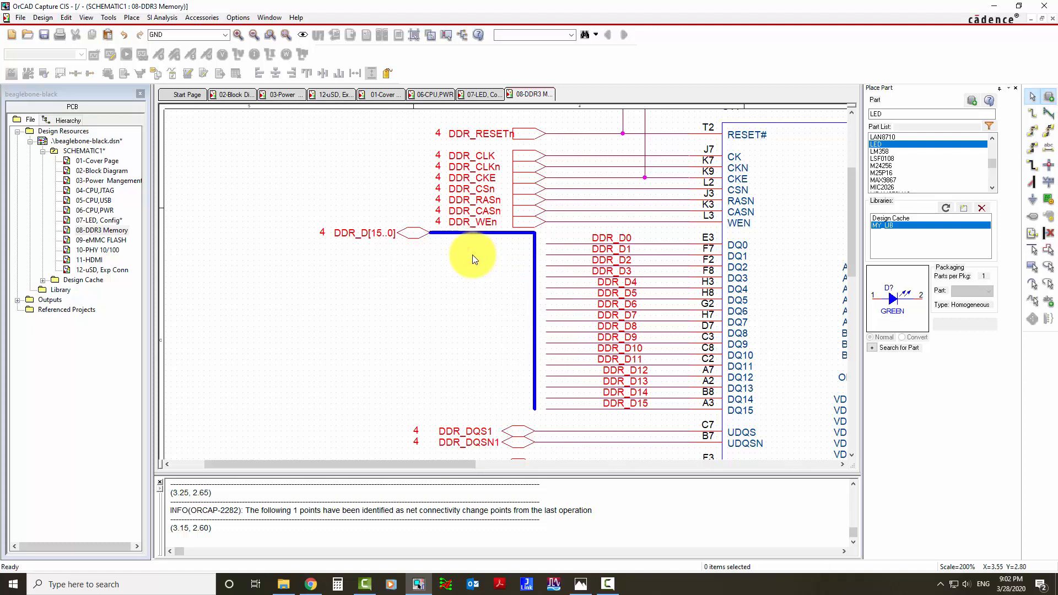
Place bus entries connecting each of the DDR_D15 to DDR_D0 wires to the vertical bus segment and end the placement.
scroll(472, 255, "up", 1)
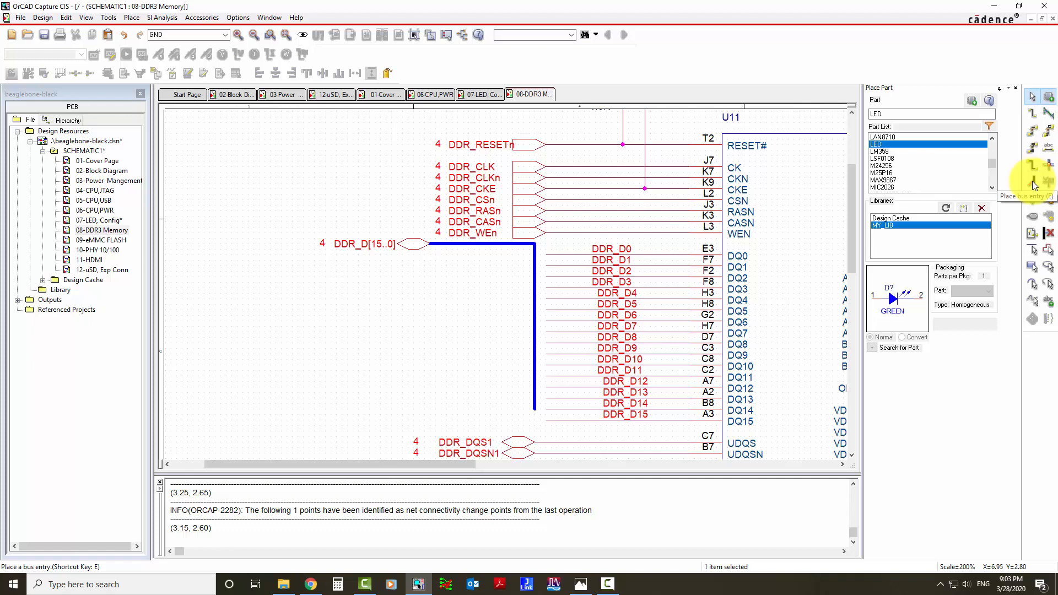
left_click(1033, 181)
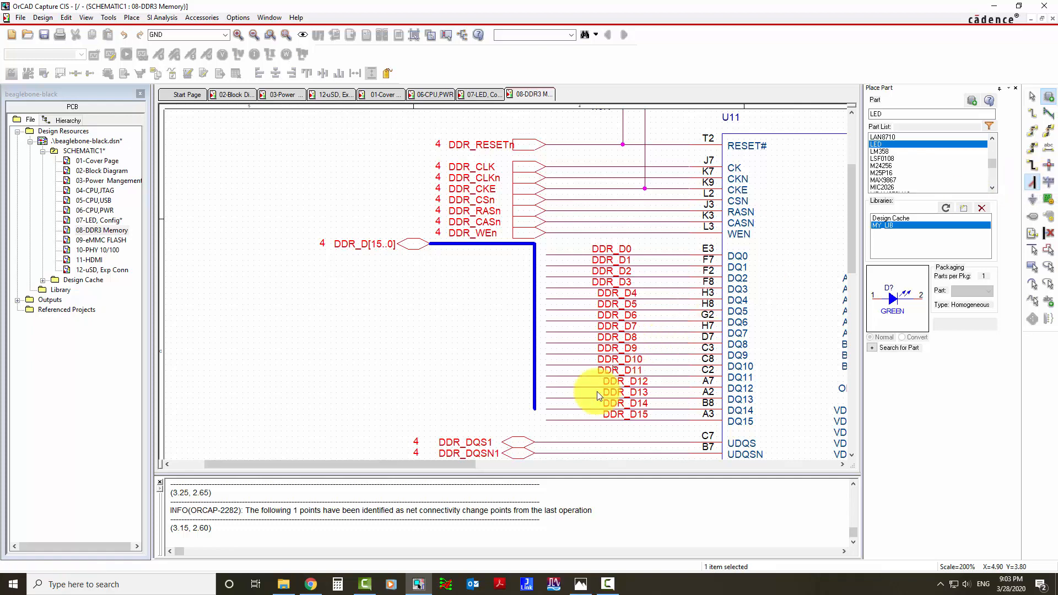
left_click(544, 408)
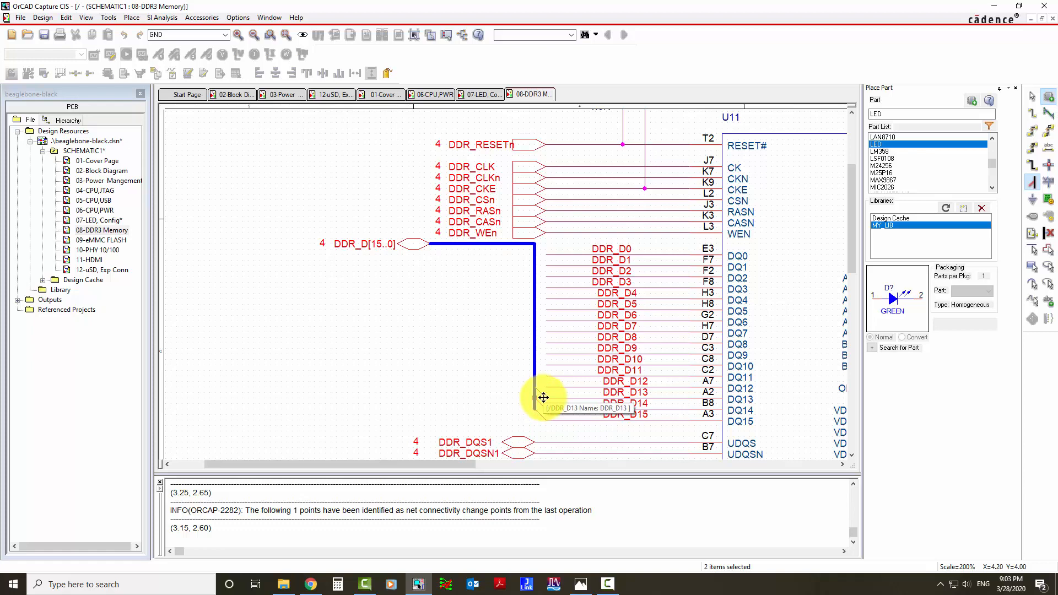
scroll(543, 407, "up", 2, "ctrl")
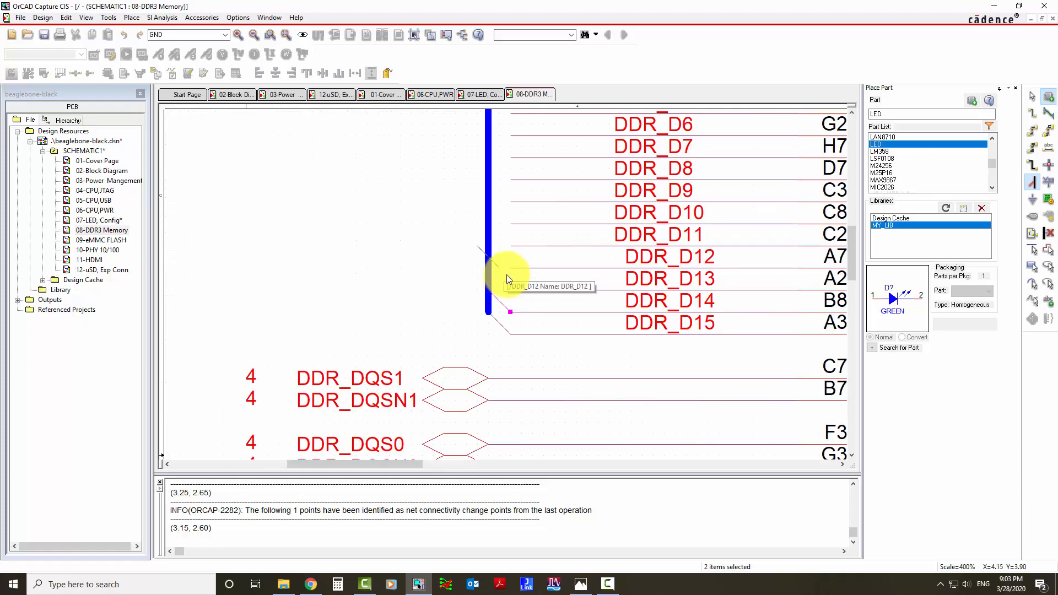
left_click(506, 273)
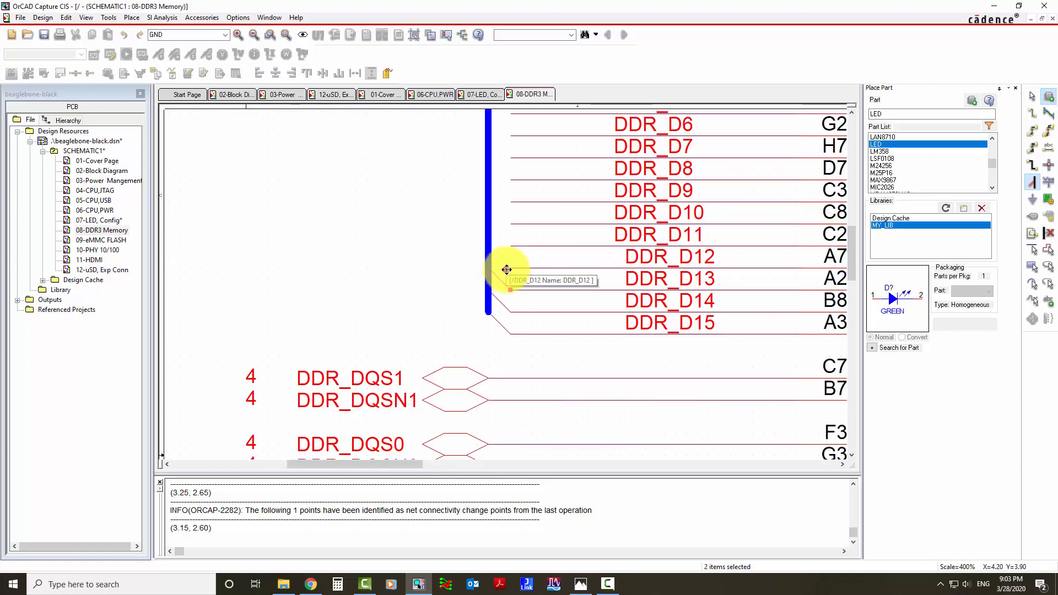
left_click(503, 242)
left_click(507, 223)
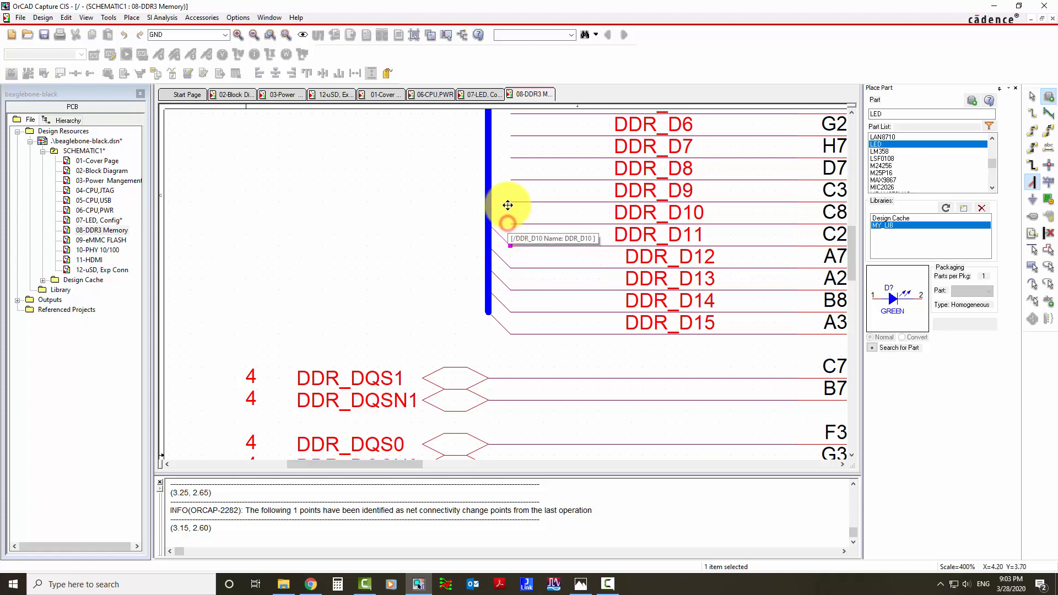
left_click(505, 202)
left_click(508, 179)
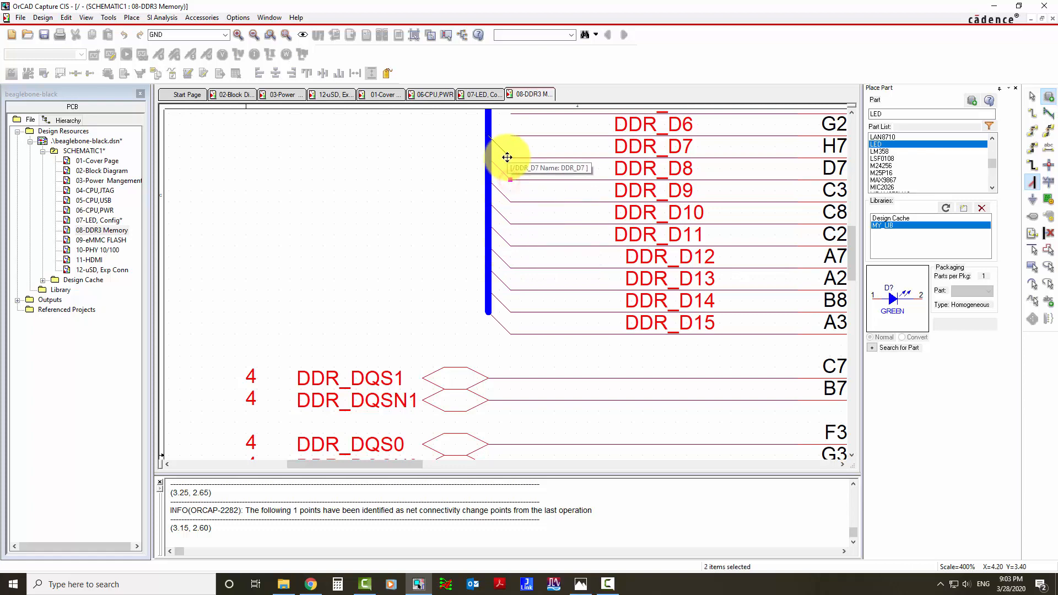
left_click(507, 157)
left_click(506, 134)
scroll(513, 144, "down", 1, "ctrl")
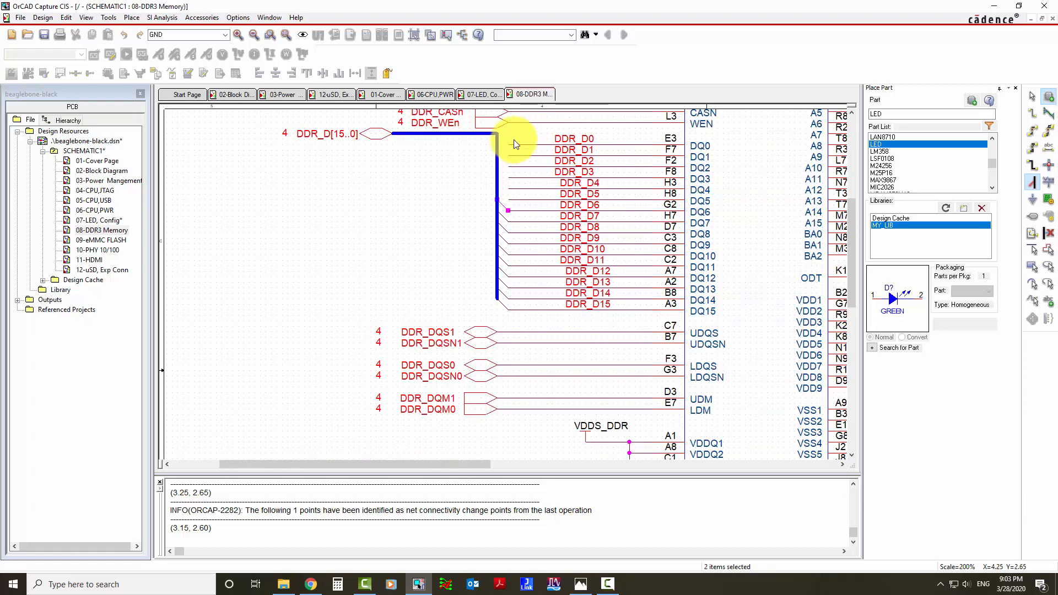
left_click(508, 199)
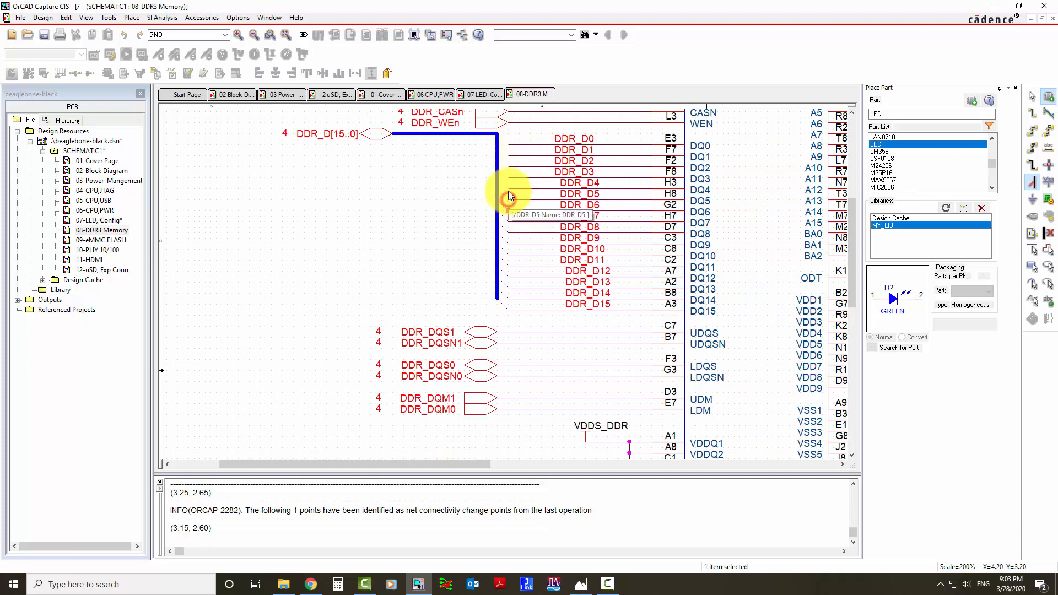
left_click(506, 185)
left_click(505, 173)
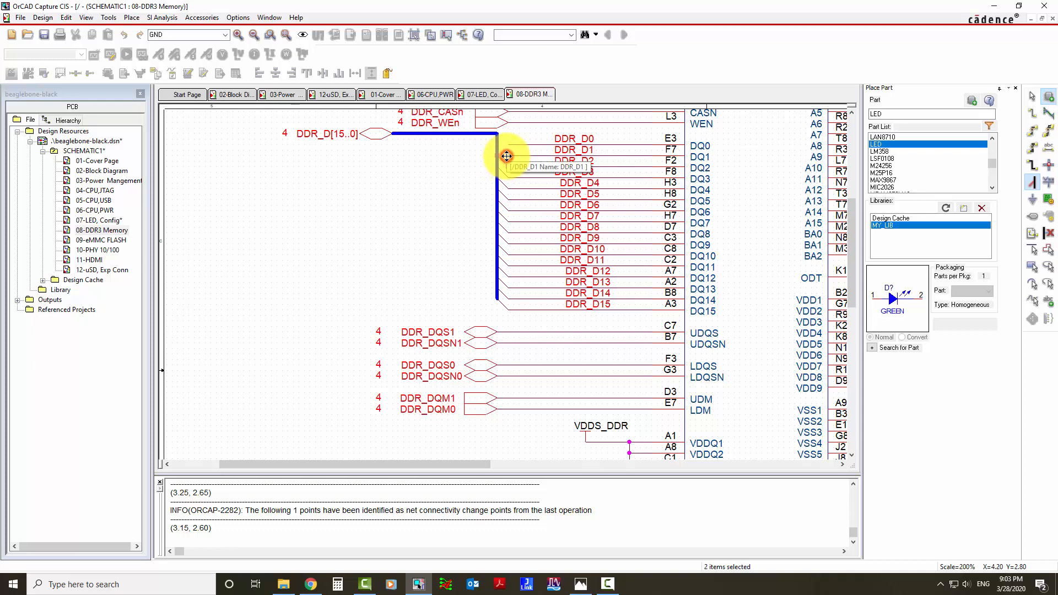
key("i")
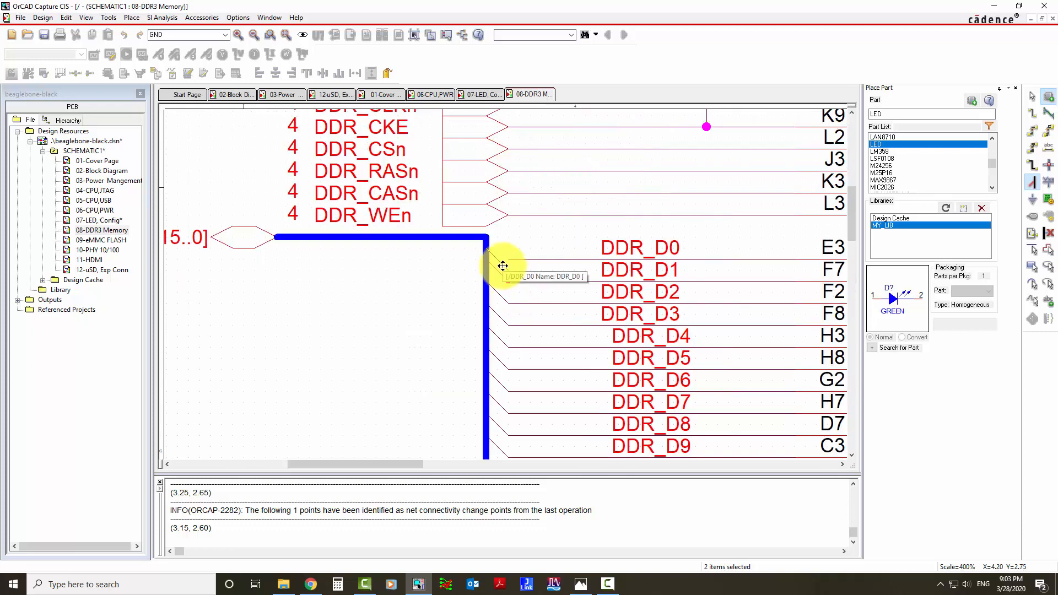
left_click(503, 260)
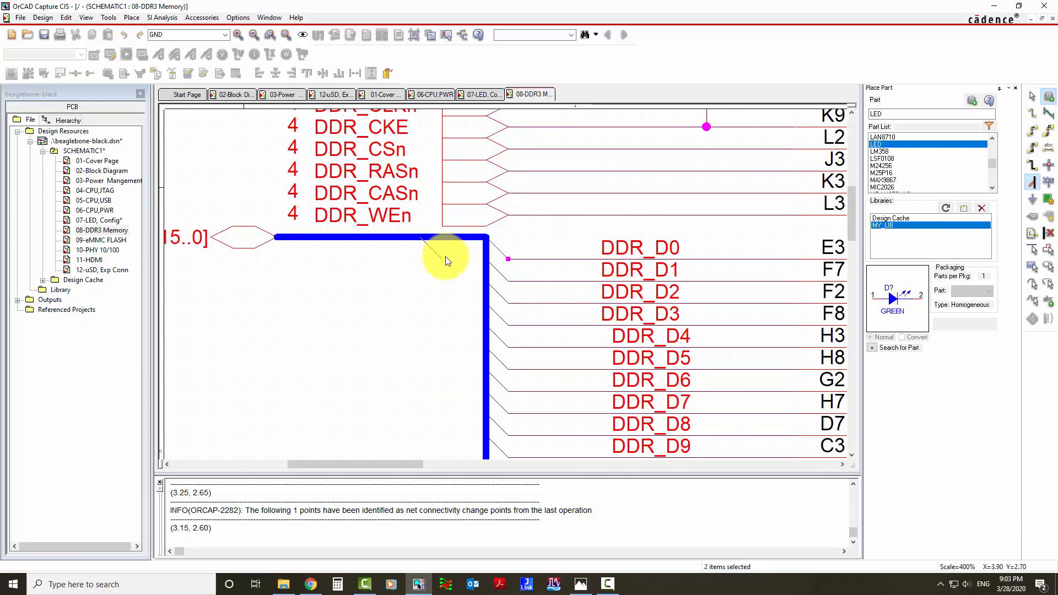
key("Escape")
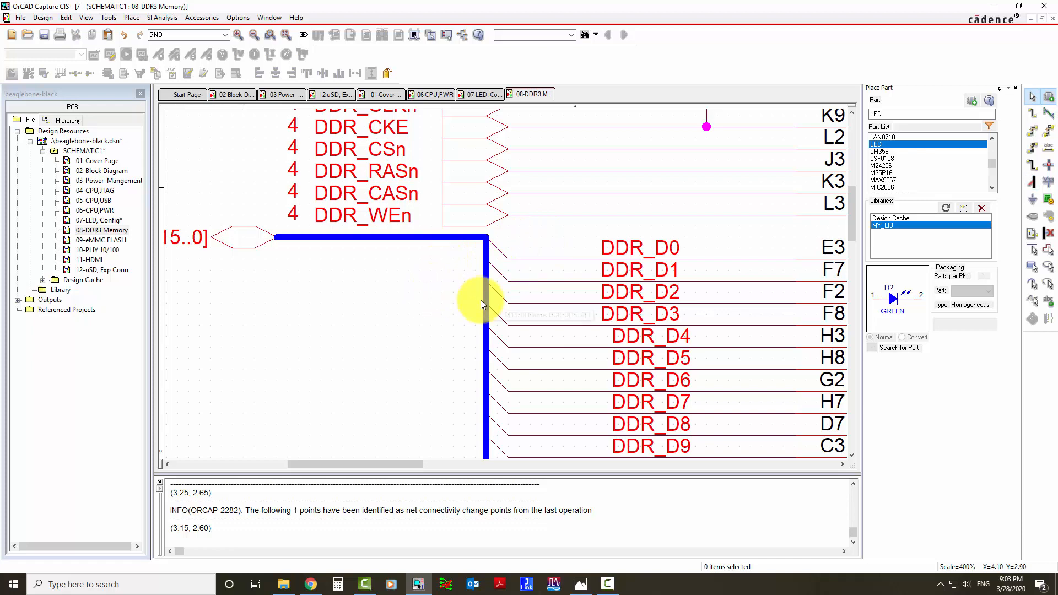
key("o")
key("o")
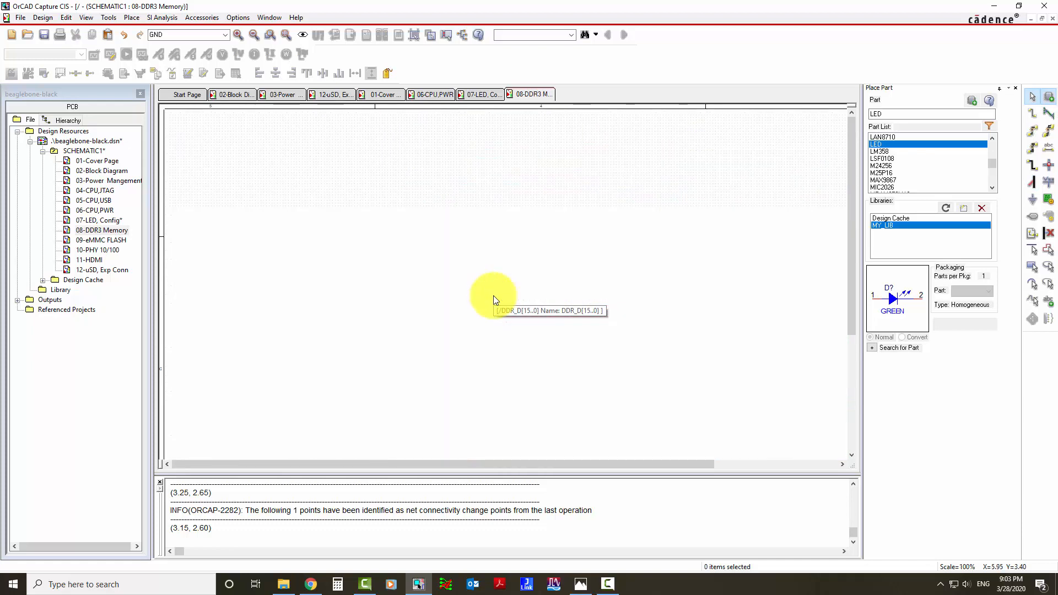
key("i")
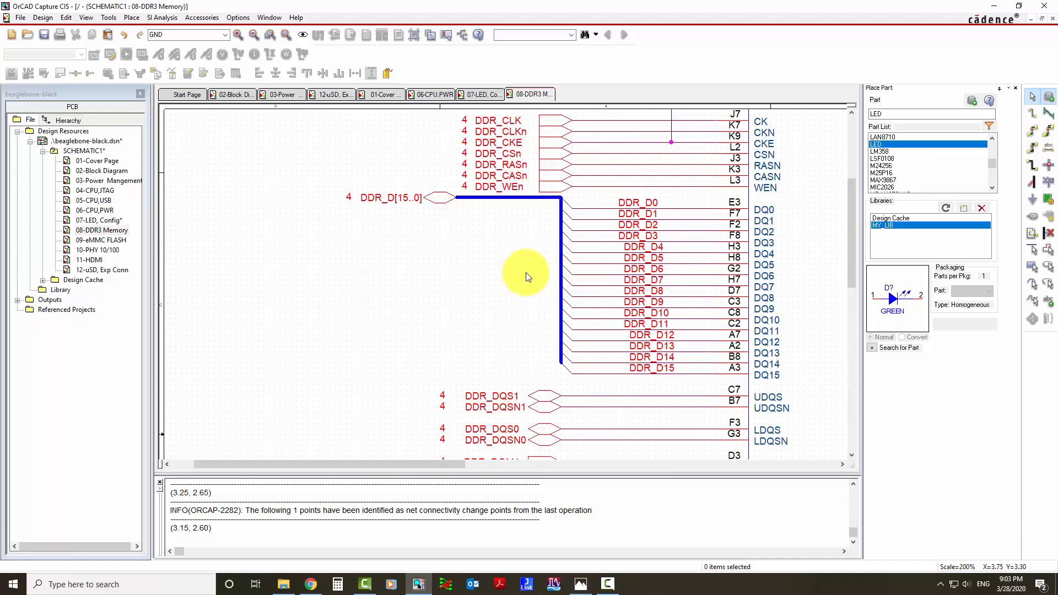
key("i")
key("o")
key("o")
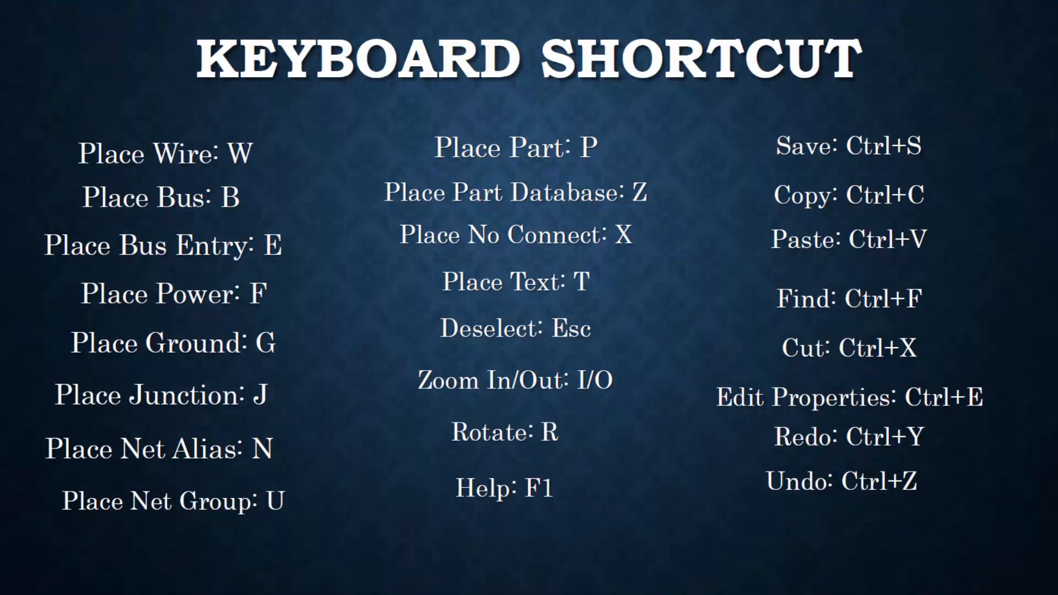